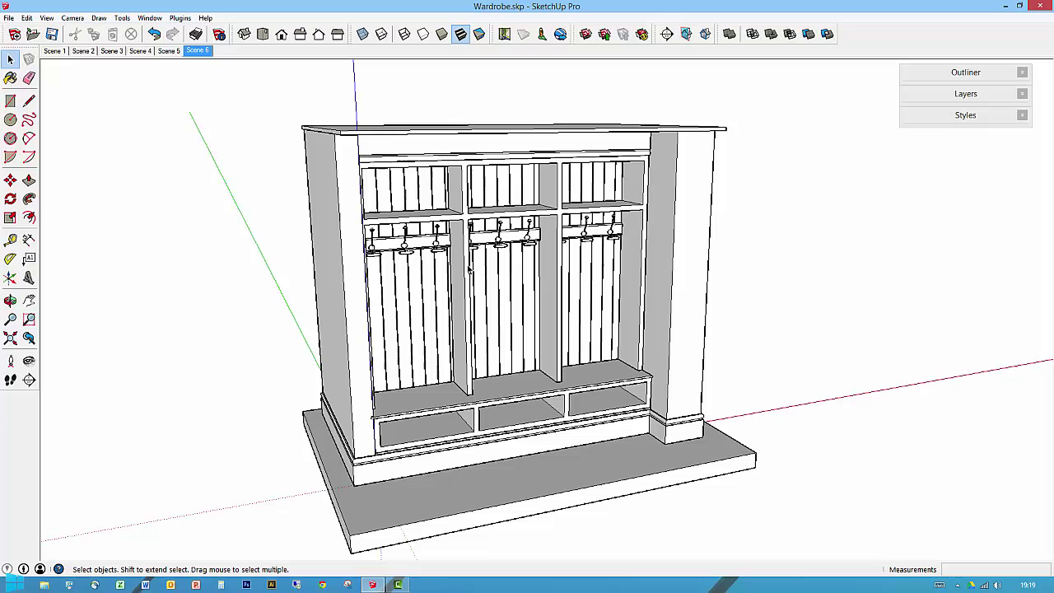
- Briefly expand the Styles, Layers and Outliner panels, collapse all three, and orbit the wardrobe frontward
left_click(936, 117)
left_click(936, 100)
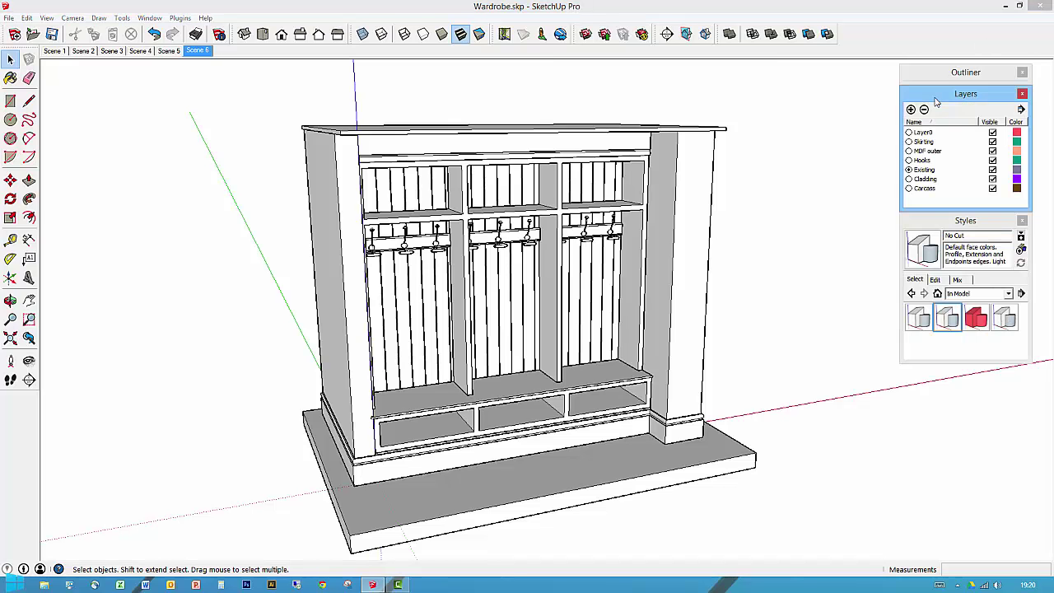
left_click(944, 76)
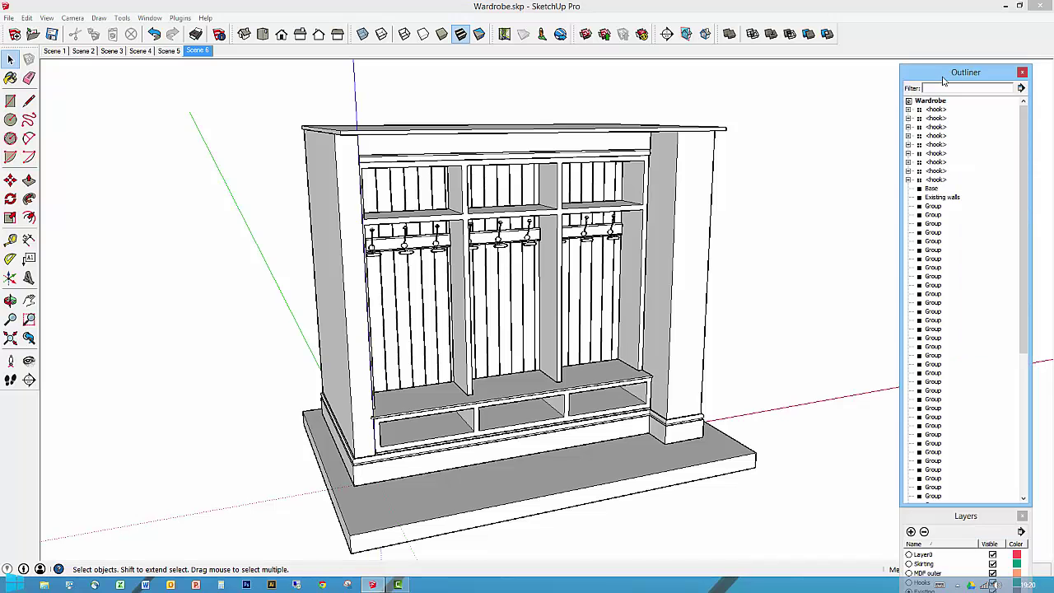
left_click(945, 76)
left_click(942, 96)
left_click(943, 118)
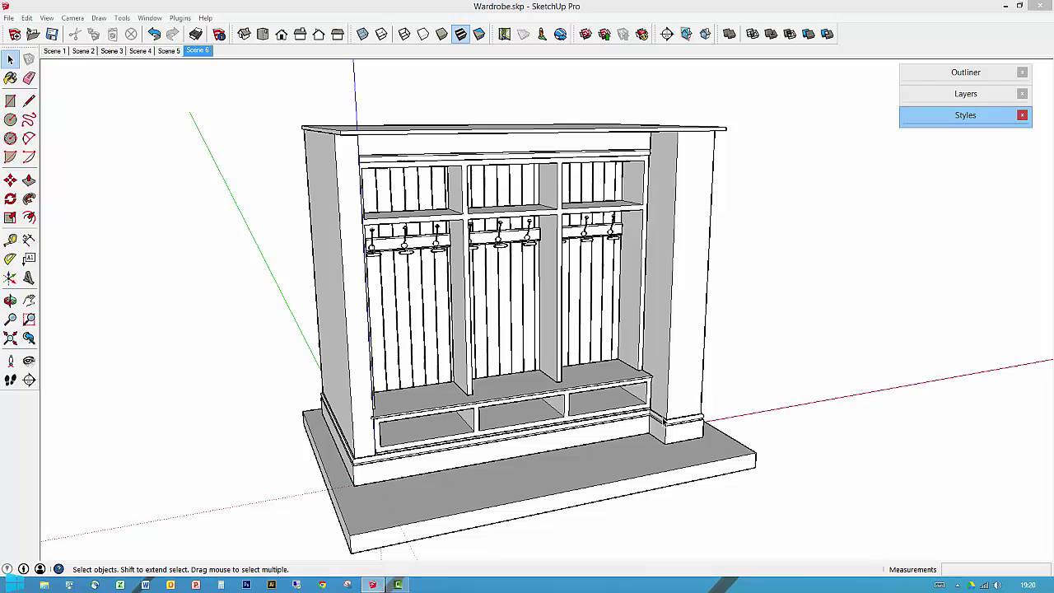
middle_click_drag(665, 418, 646, 399)
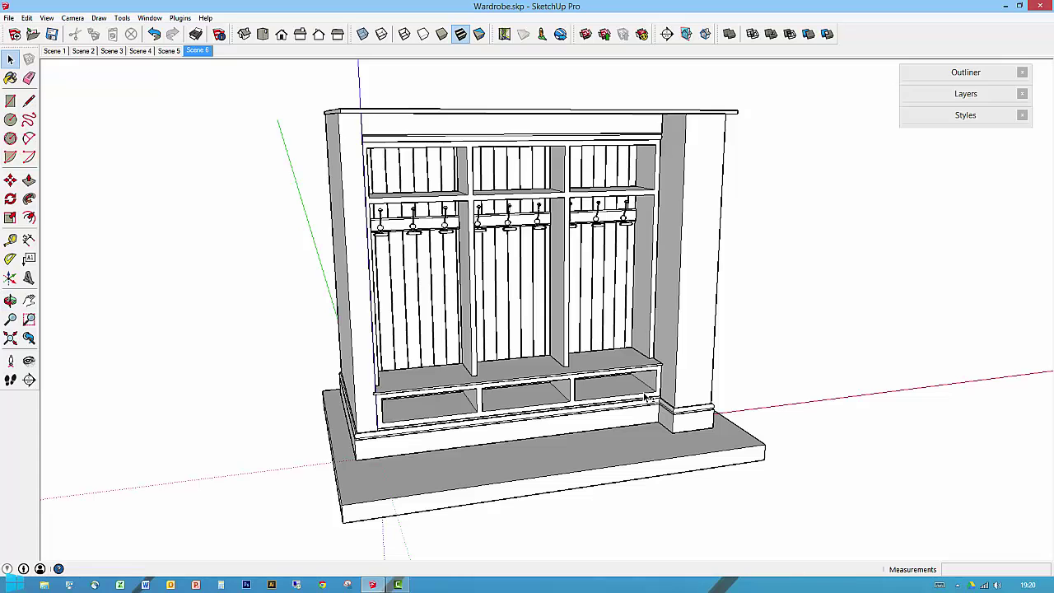
- Show the Scene 1 top plan and zoom in, then back out, on the right corner unit
left_click(54, 51)
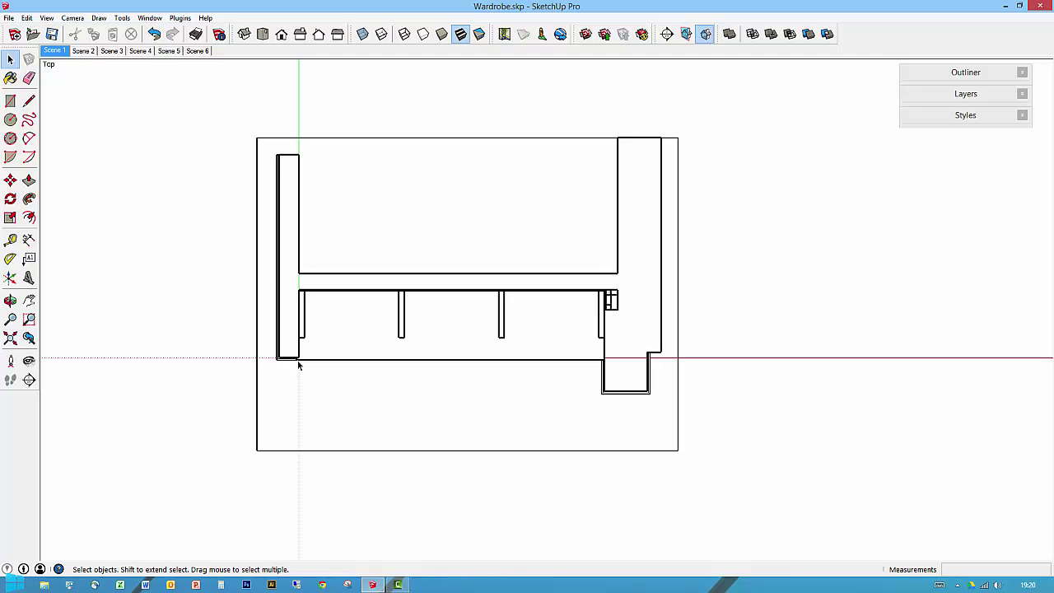
scroll(600, 310, "up", 5)
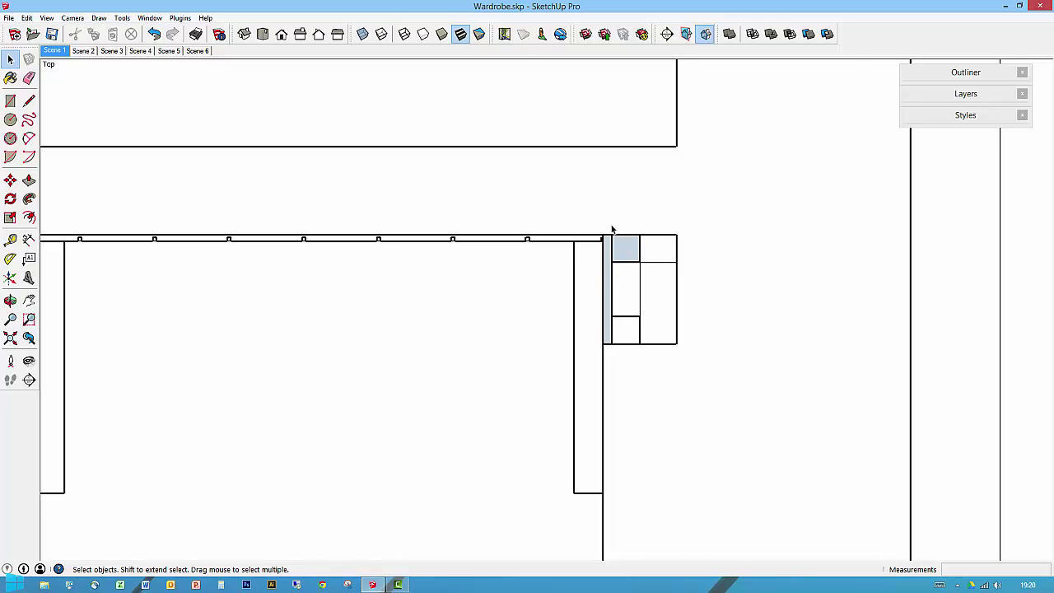
scroll(609, 246, "down", 3)
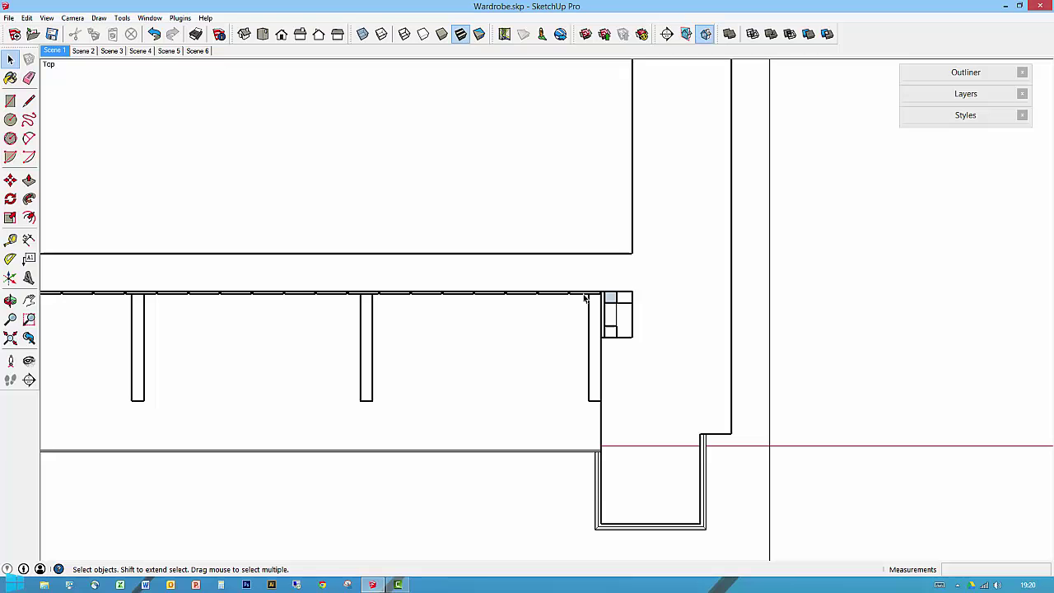
- Open the Scene 2 left elevation and zoom and pan around the shelves and coat hook
left_click(84, 51)
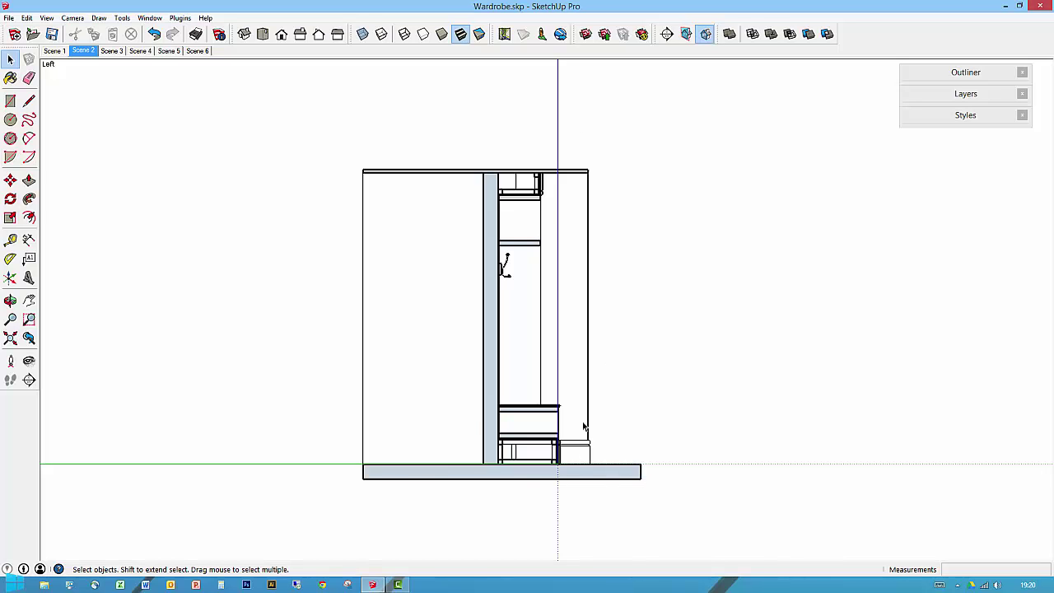
scroll(540, 451, "up", 5)
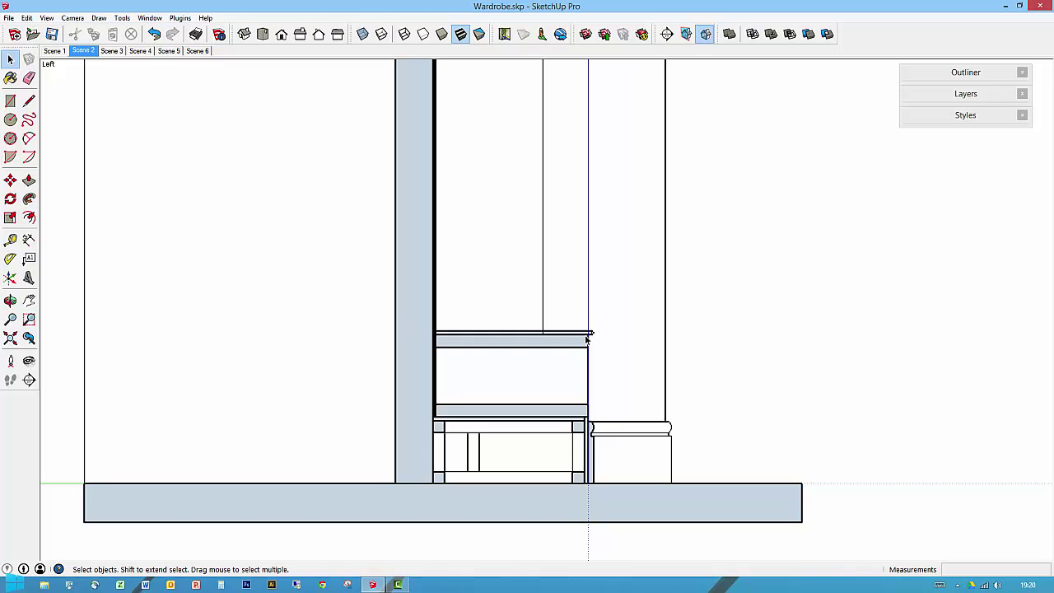
scroll(544, 311, "down", 4)
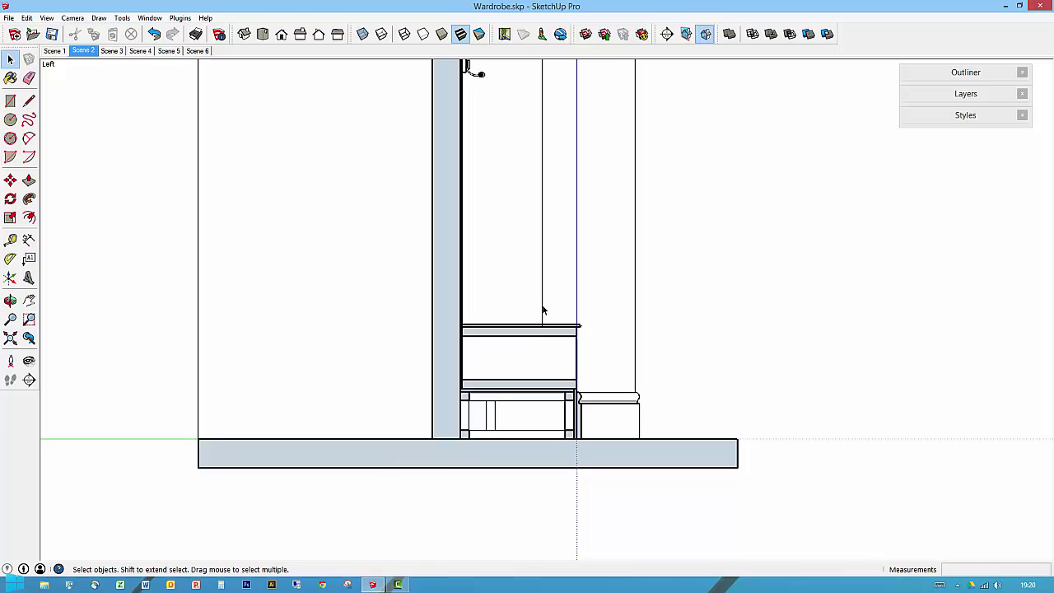
middle_click_drag(543, 308, 567, 338)
scroll(494, 236, "up", 4)
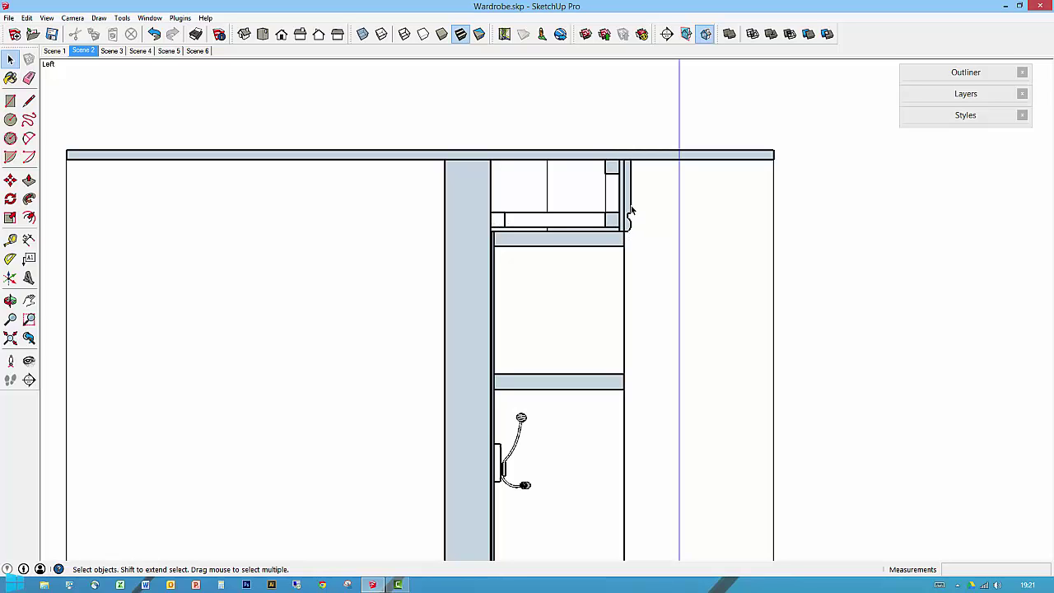
- Step through Scenes 3, 4 and 5 (right, front, isometric) and finish on Scene 6
left_click(120, 51)
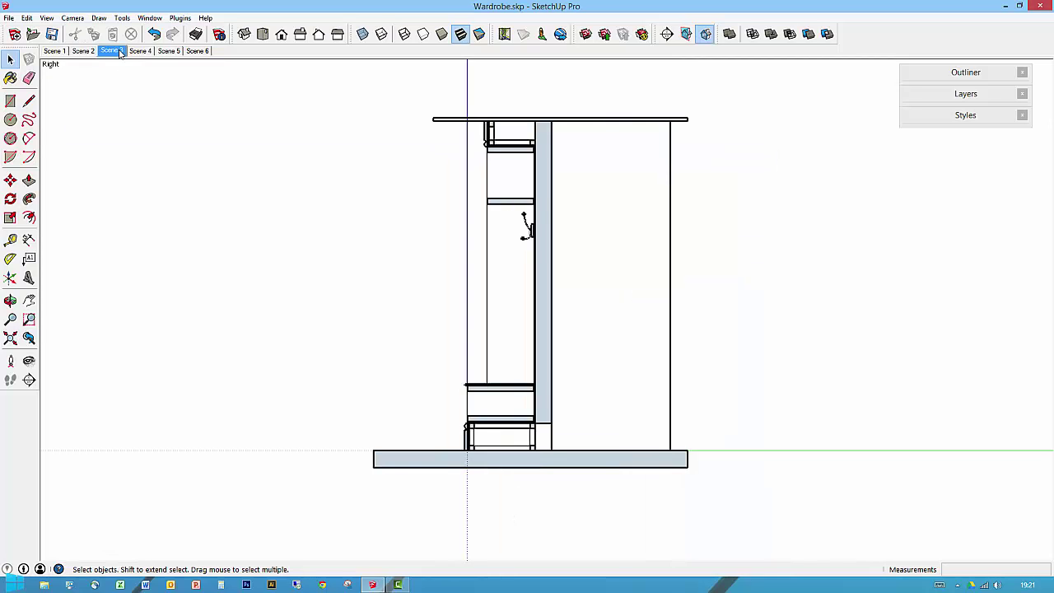
left_click(141, 52)
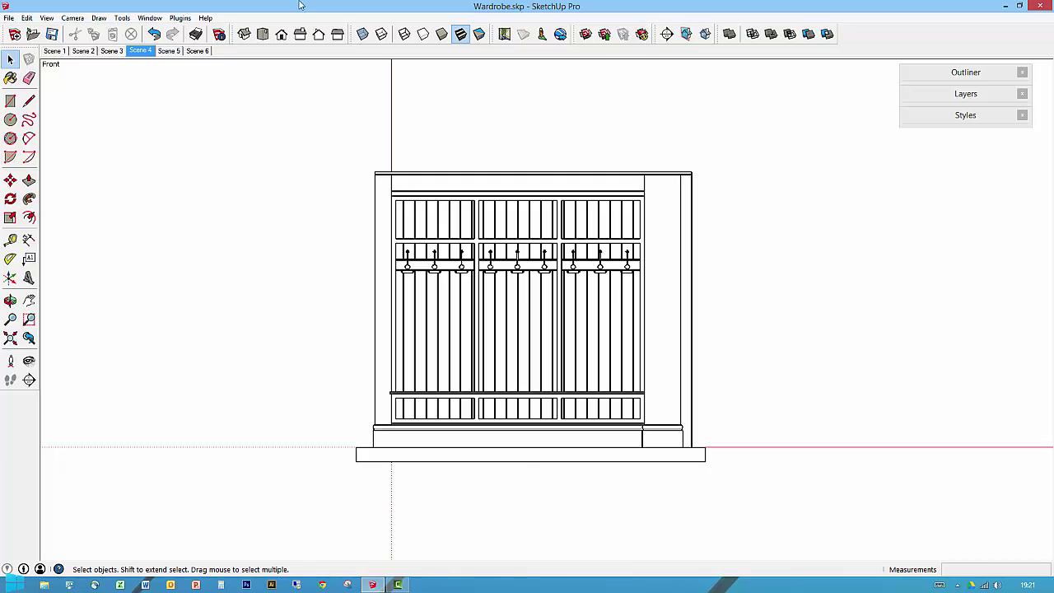
left_click(179, 51)
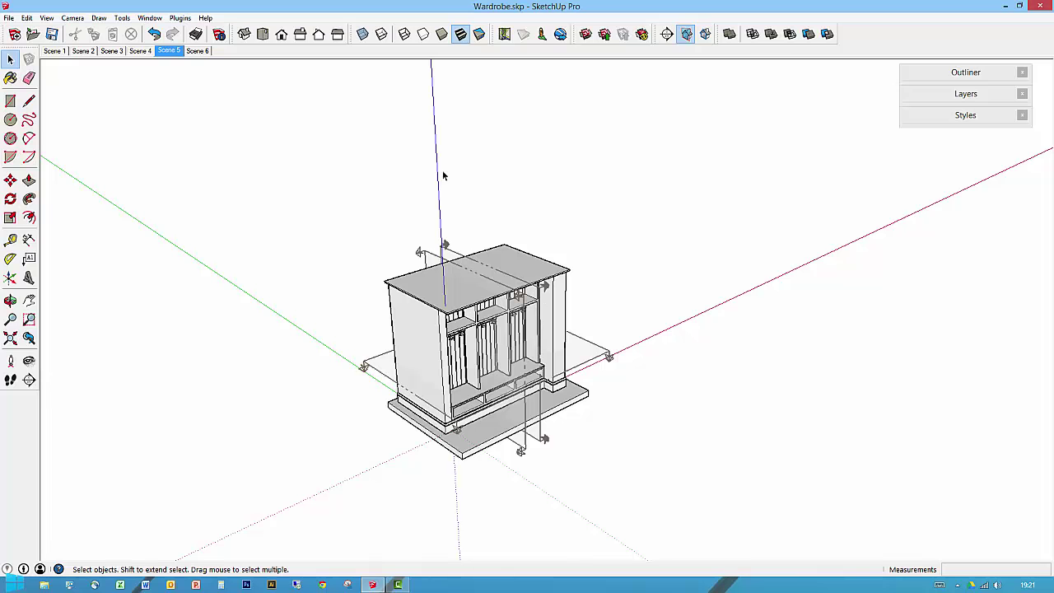
left_click(199, 51)
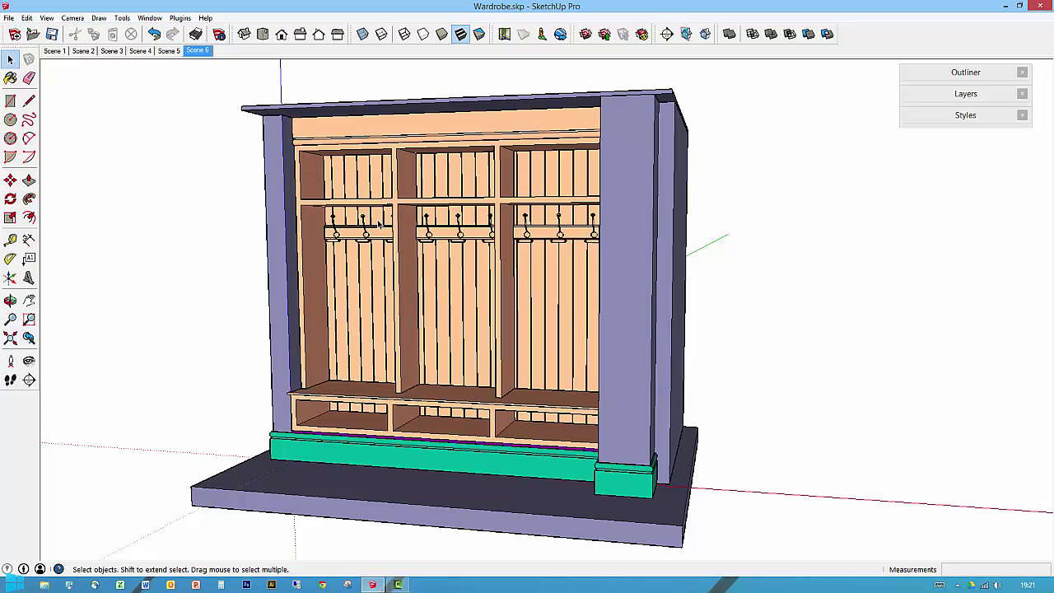
- Apply the No Cut CBL style and expand the seven-layer list beside the model
left_click(948, 118)
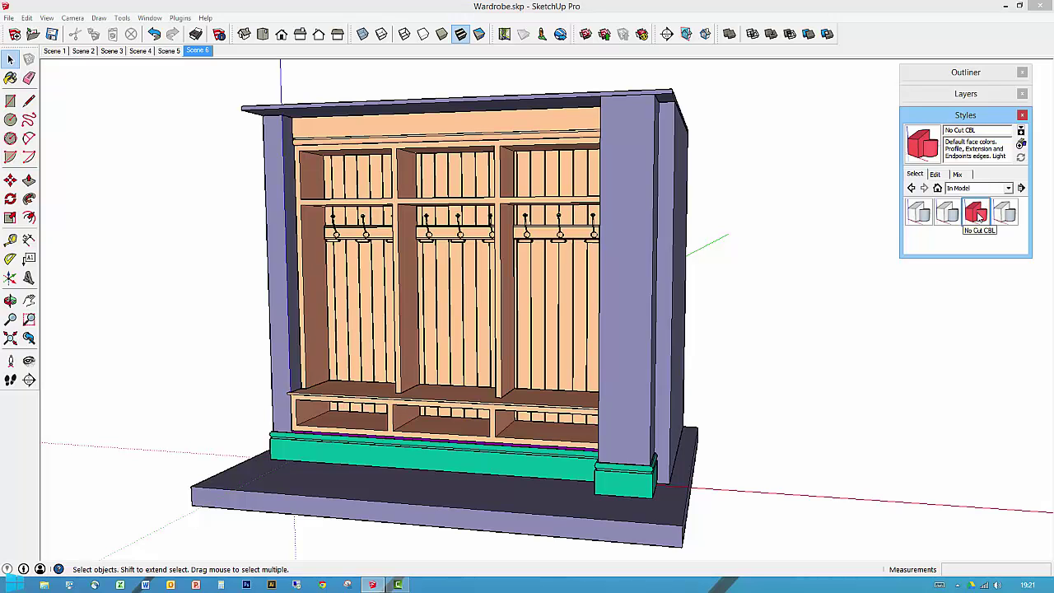
left_click(977, 216)
left_click(974, 96)
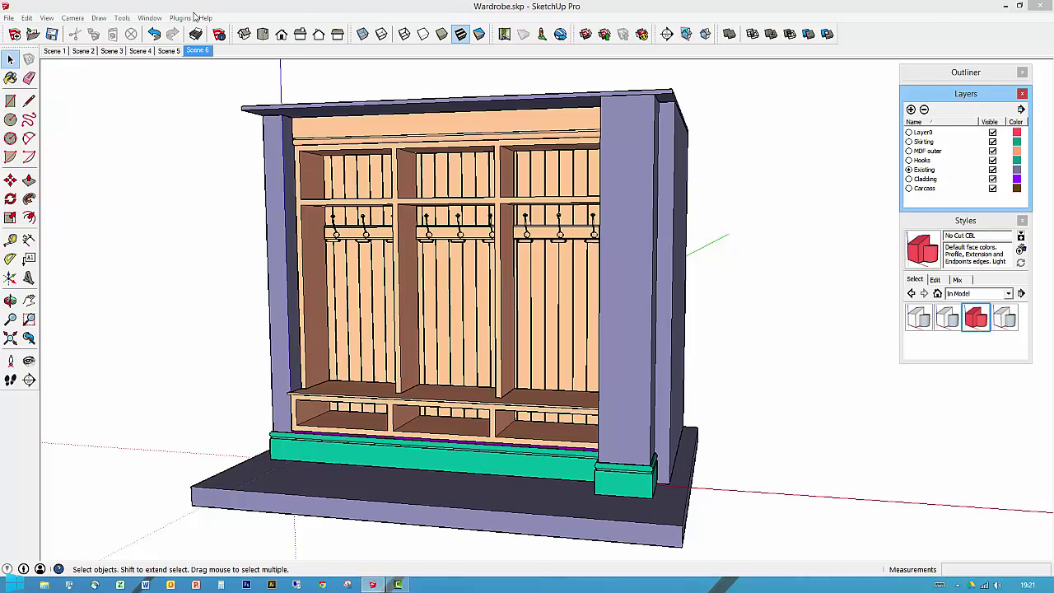
left_click(148, 18)
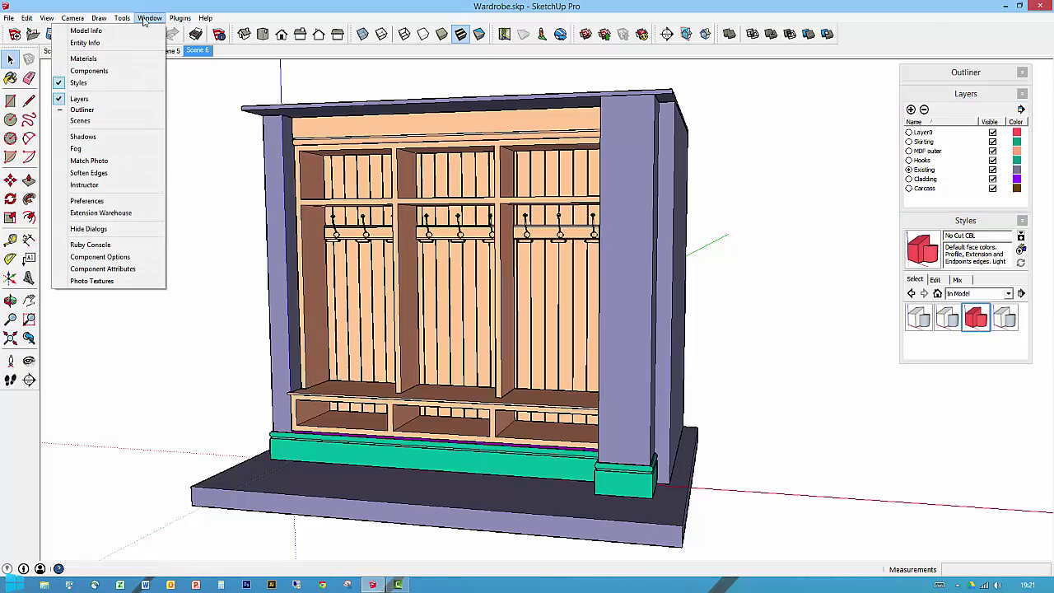
left_click(60, 110)
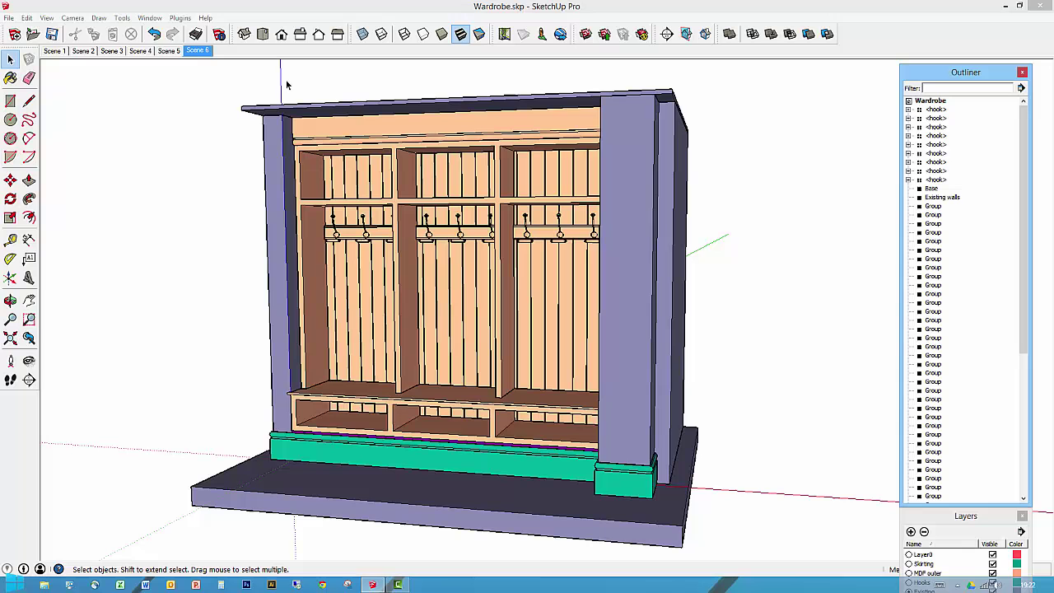
left_click(149, 18)
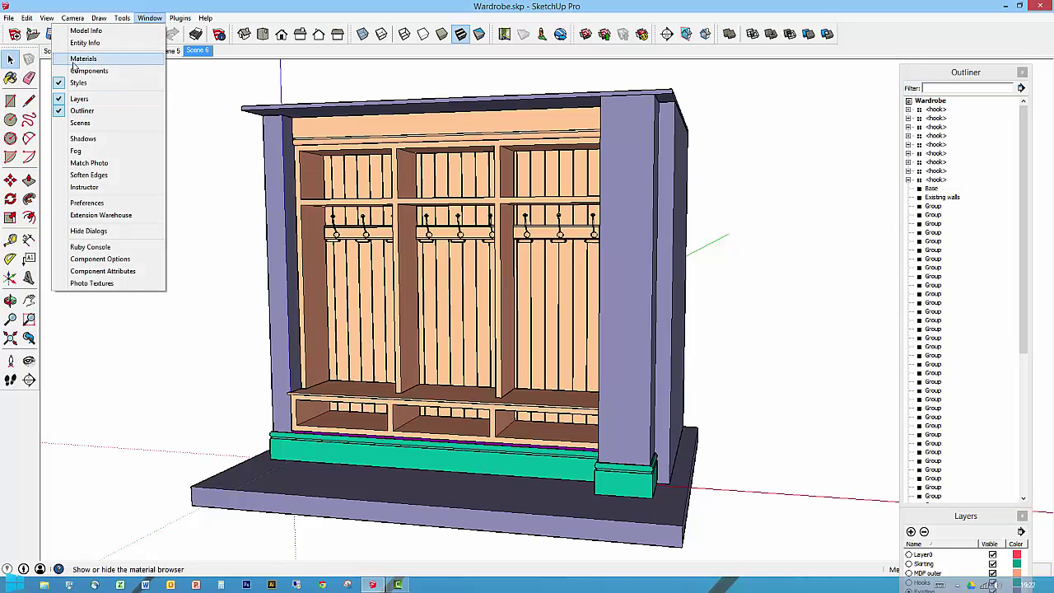
left_click(931, 72)
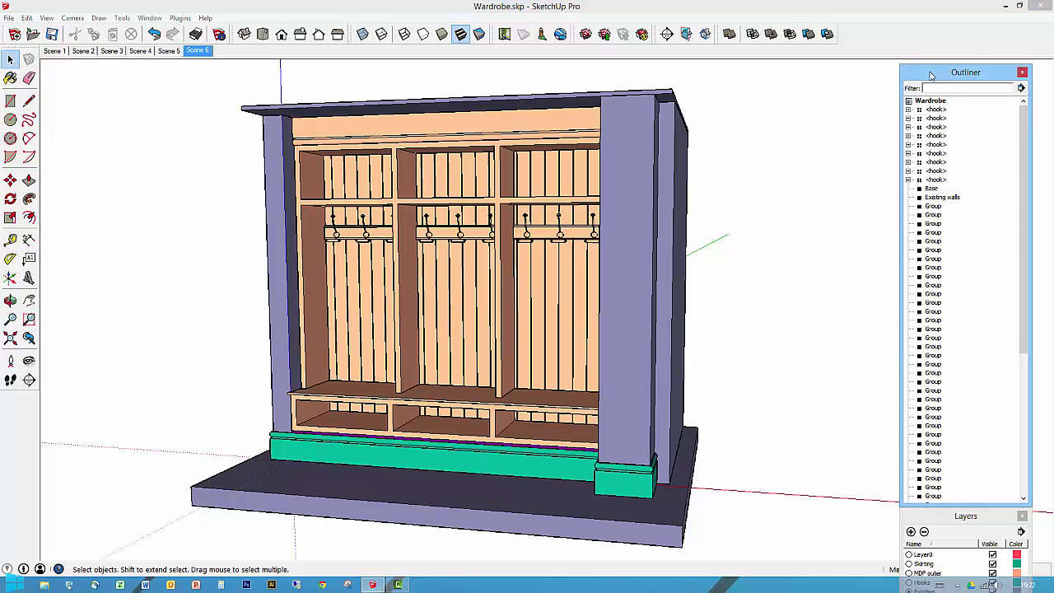
left_click(931, 74)
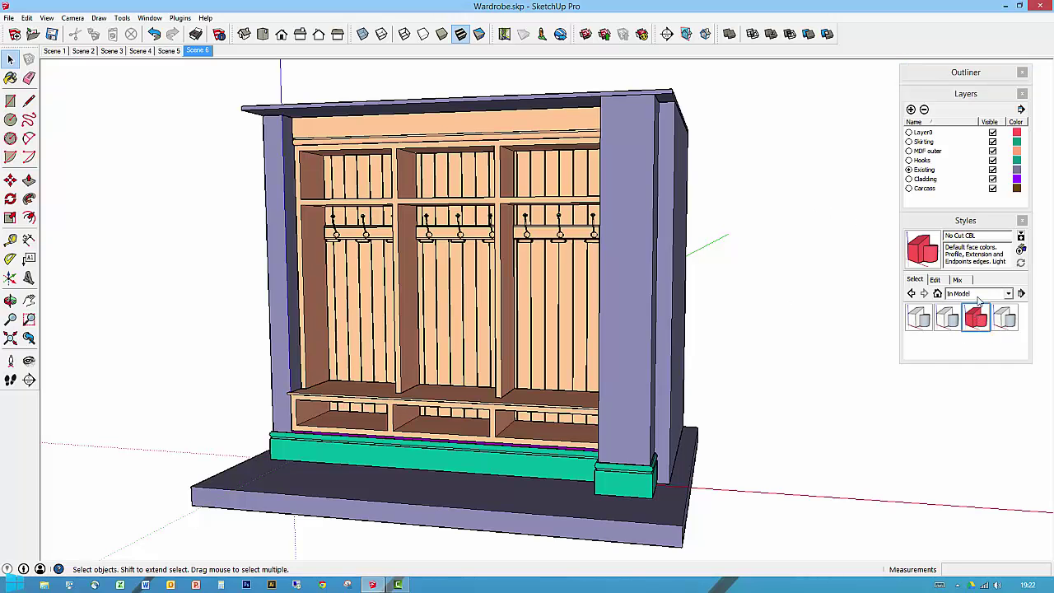
- Review the Color by Layer option in the style's Modeling settings, then collapse the Styles panel
left_click(935, 280)
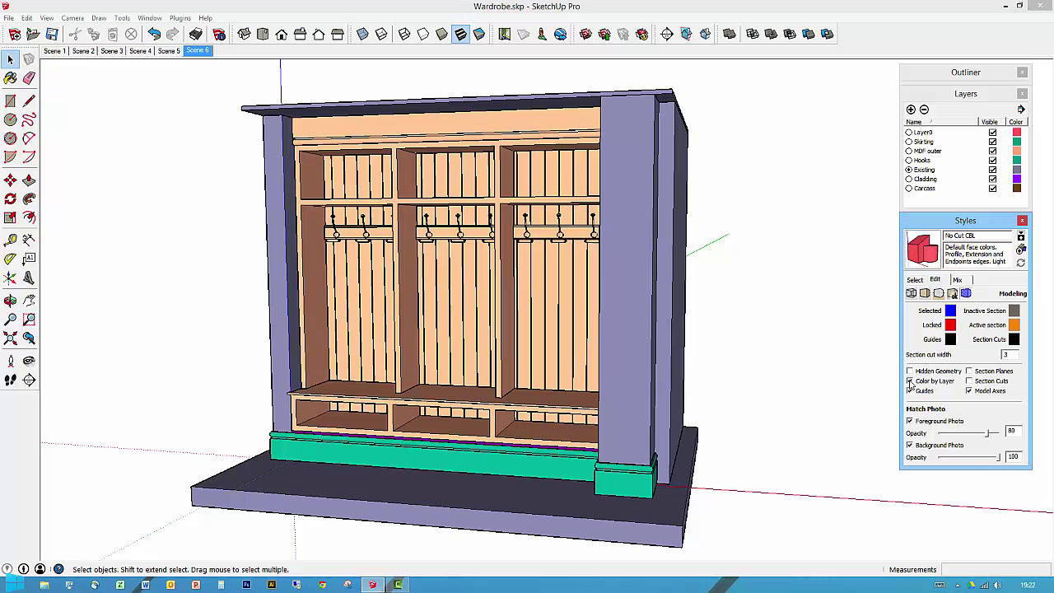
left_click(972, 222)
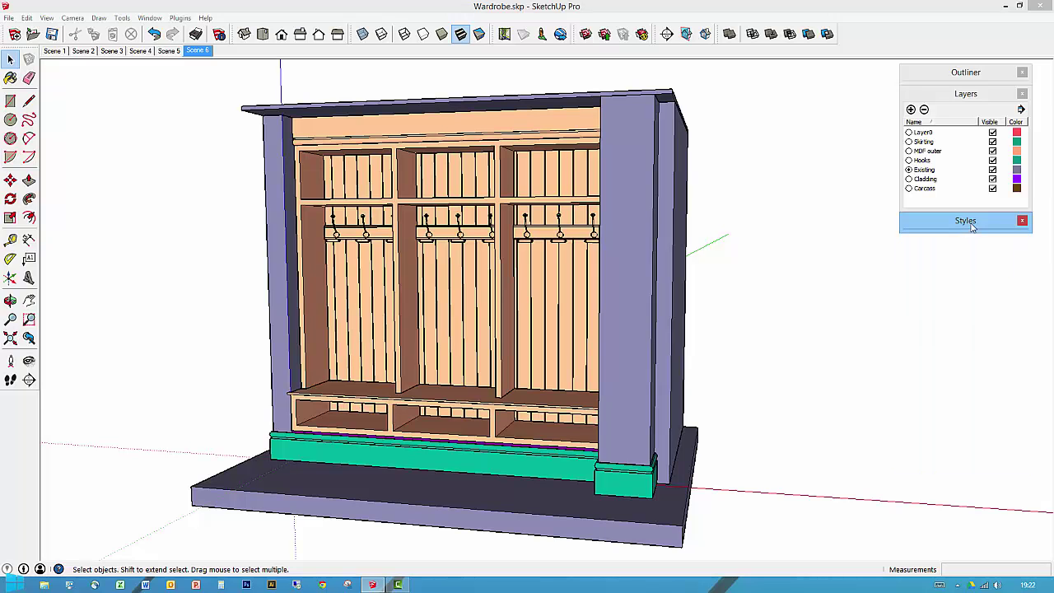
- Hide the Cladding, Skirting and MDF outer layers to expose the carcass framing
left_click(992, 179)
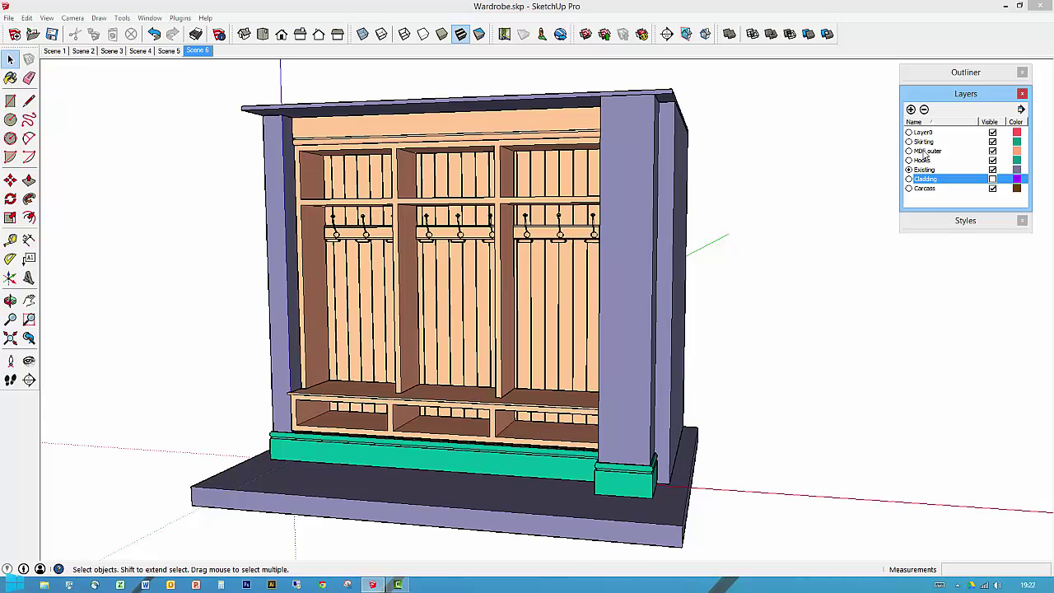
left_click(992, 142)
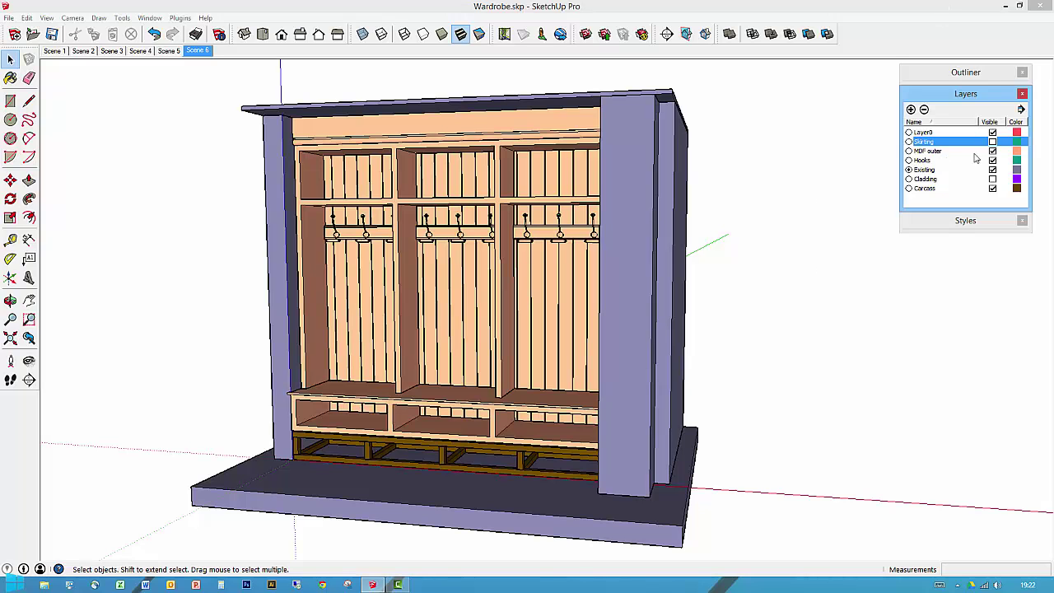
left_click(992, 152)
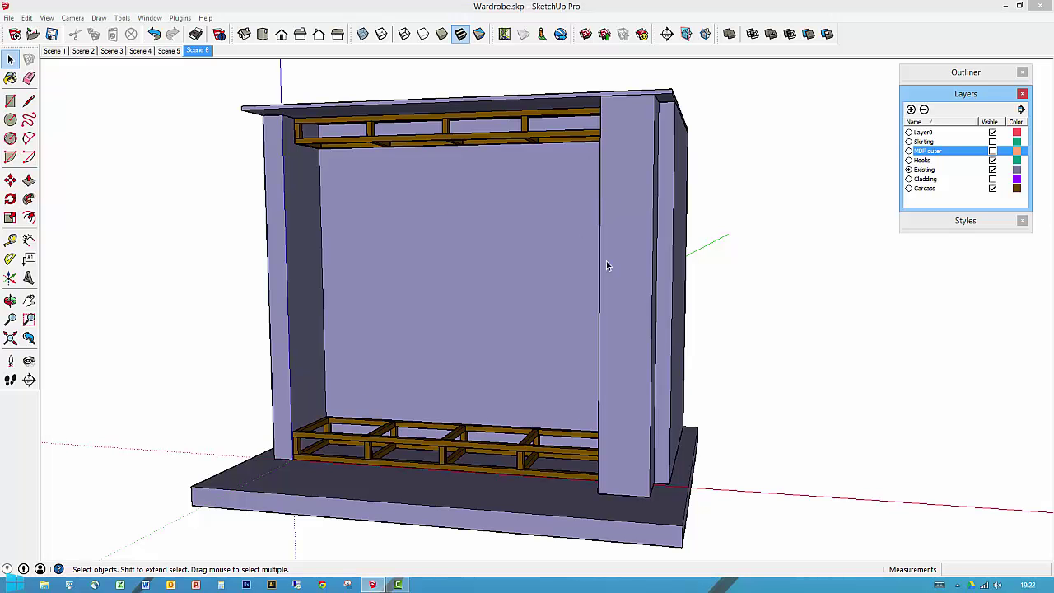
- Orbit around the exposed frame to a nearly frontal view of the wardrobe
middle_click_drag(380, 294, 731, 335)
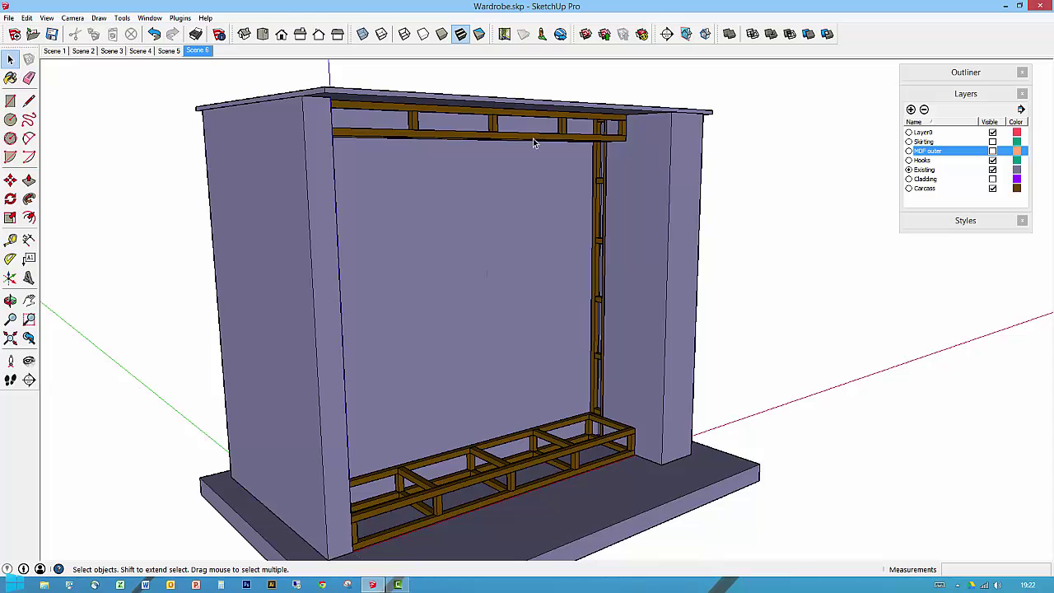
middle_click_drag(613, 312, 337, 308)
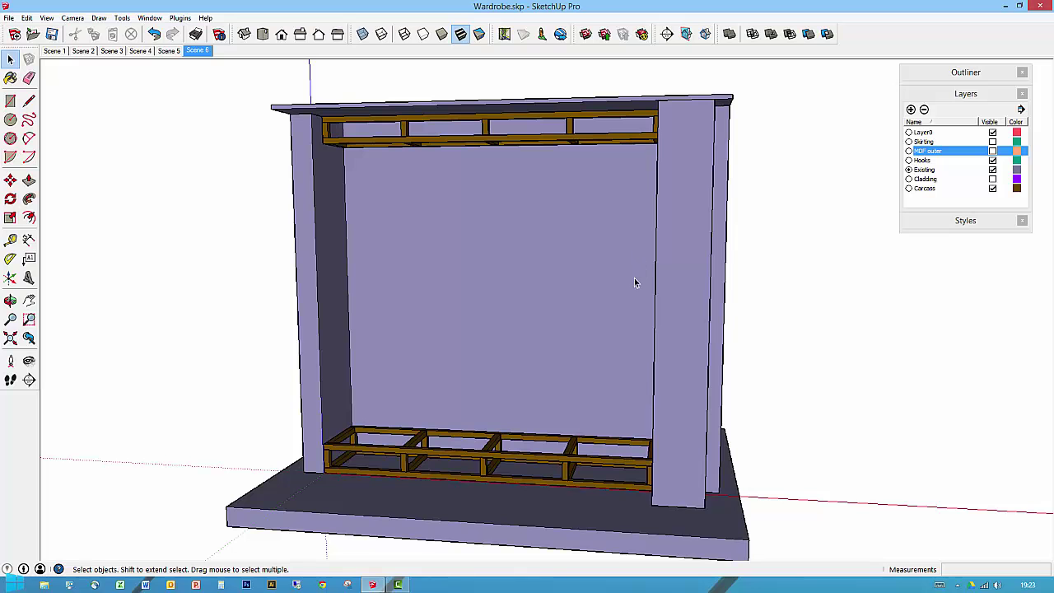
middle_click_drag(600, 185, 757, 275)
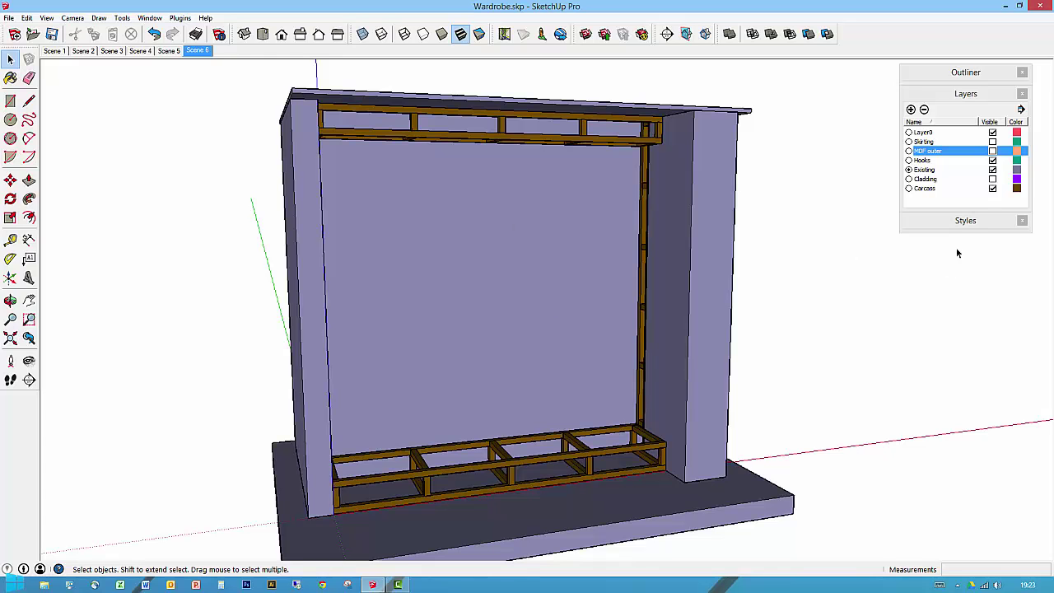
- Apply the Planes style from the In Model style list to the wardrobe
left_click(958, 225)
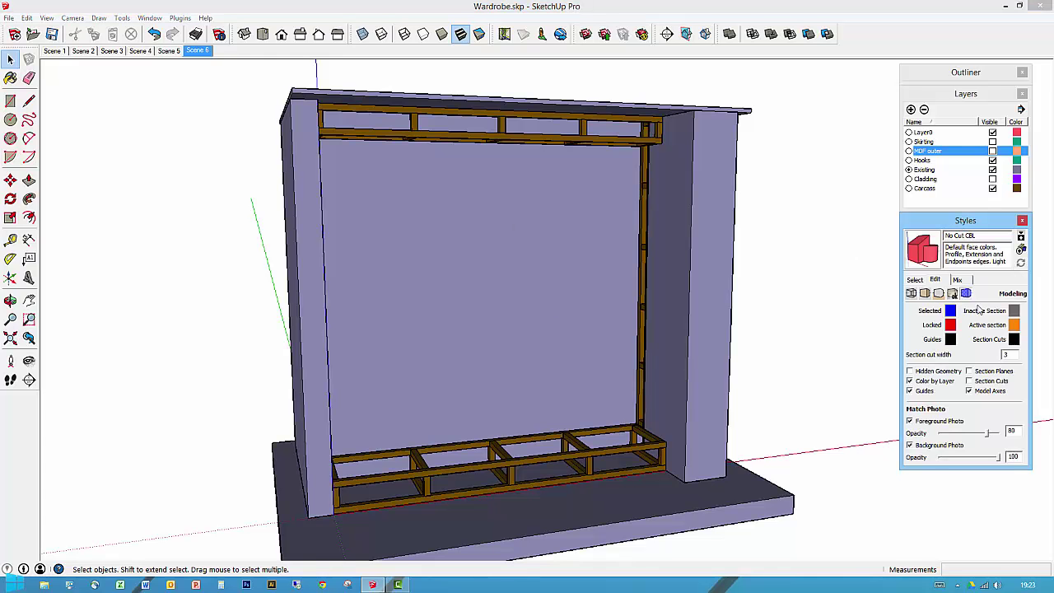
left_click(914, 280)
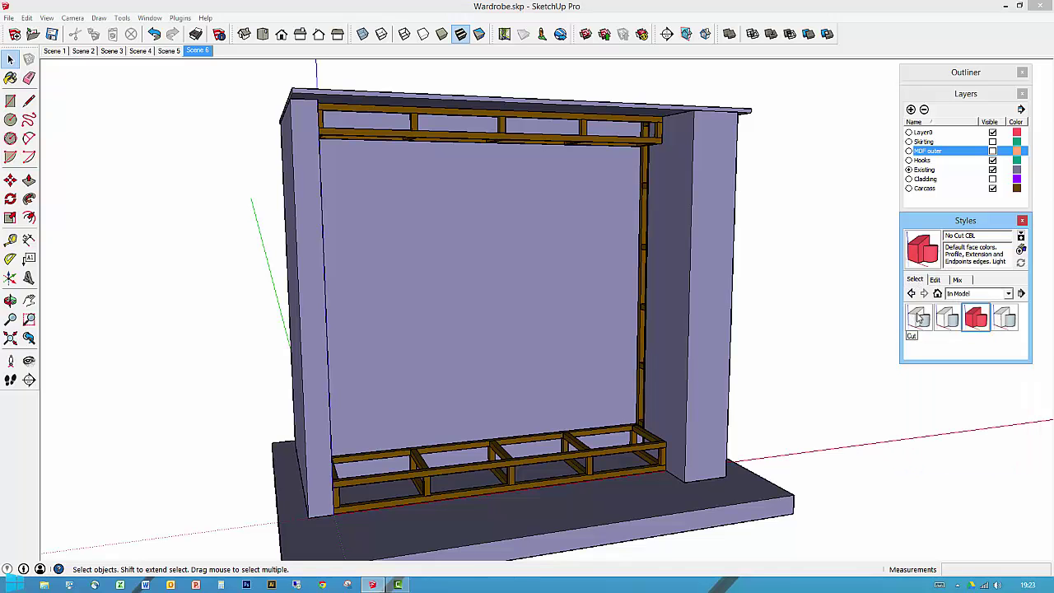
left_click(1004, 318)
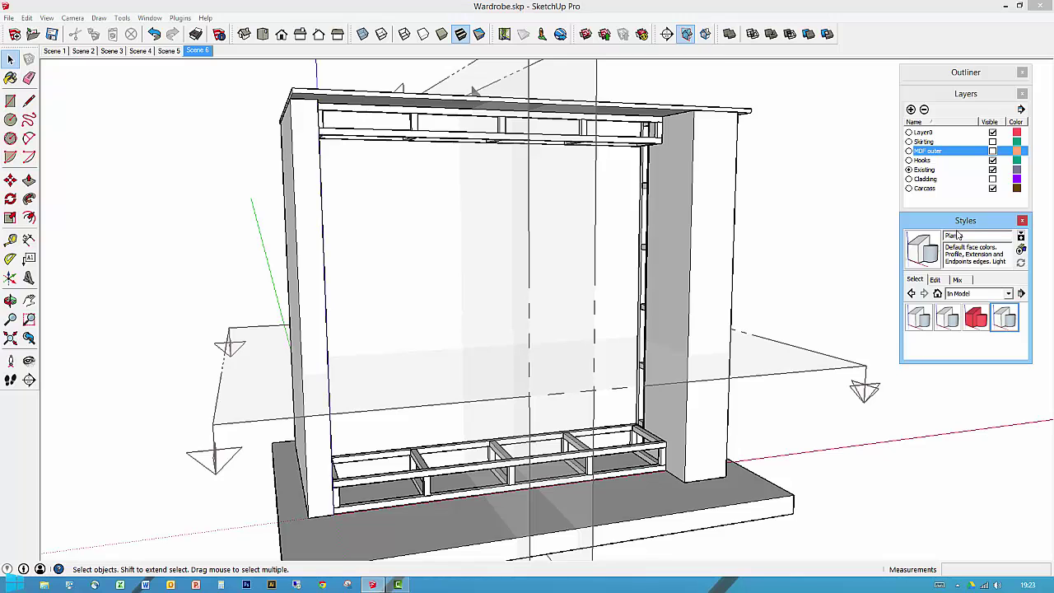
- Make a copy of the Planes style and bring up its Modeling settings for editing
right_click(1003, 326)
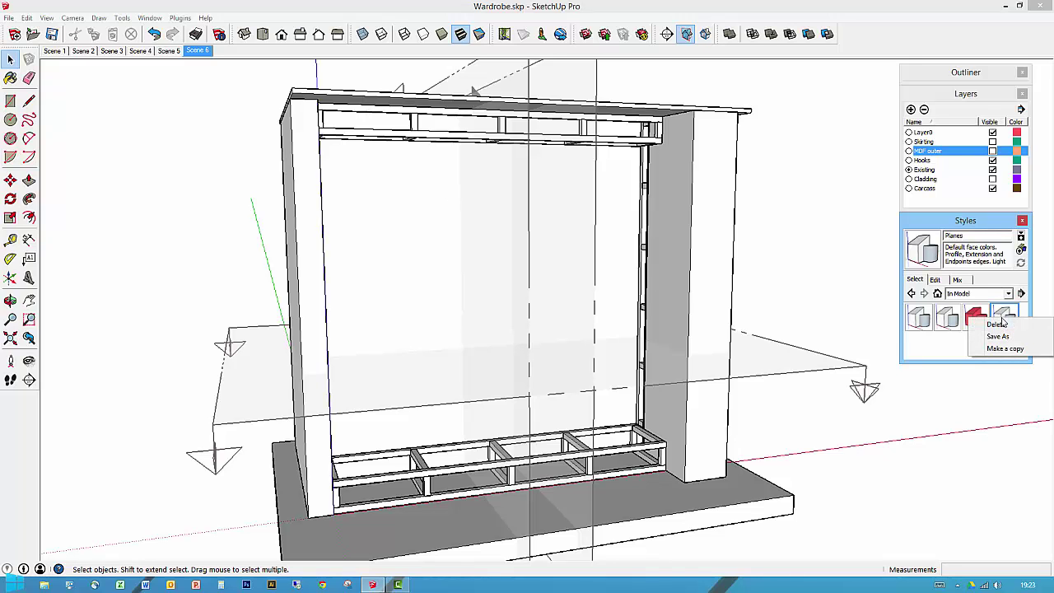
left_click(999, 349)
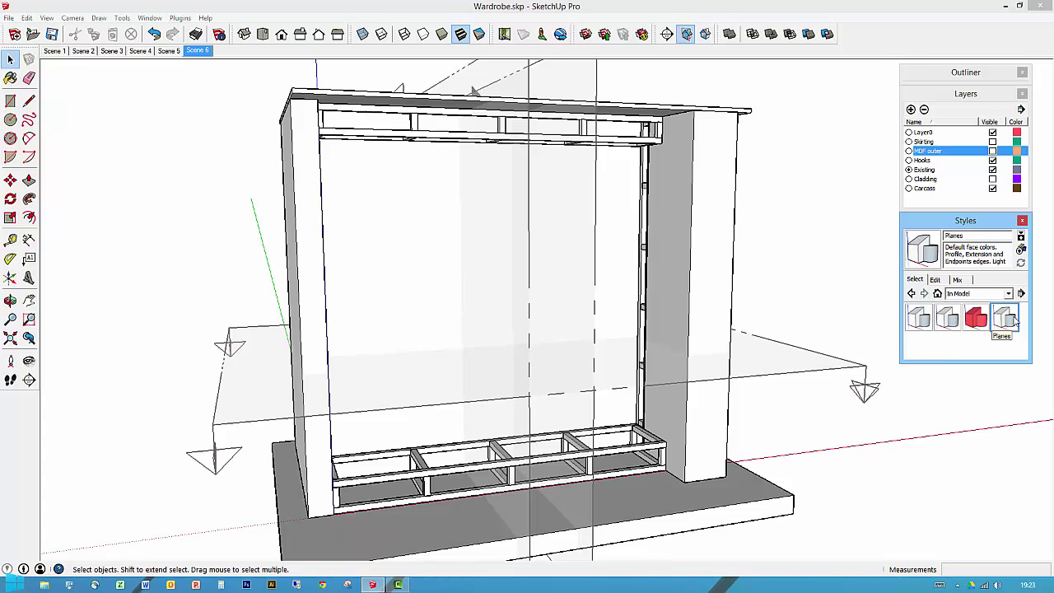
left_click(936, 280)
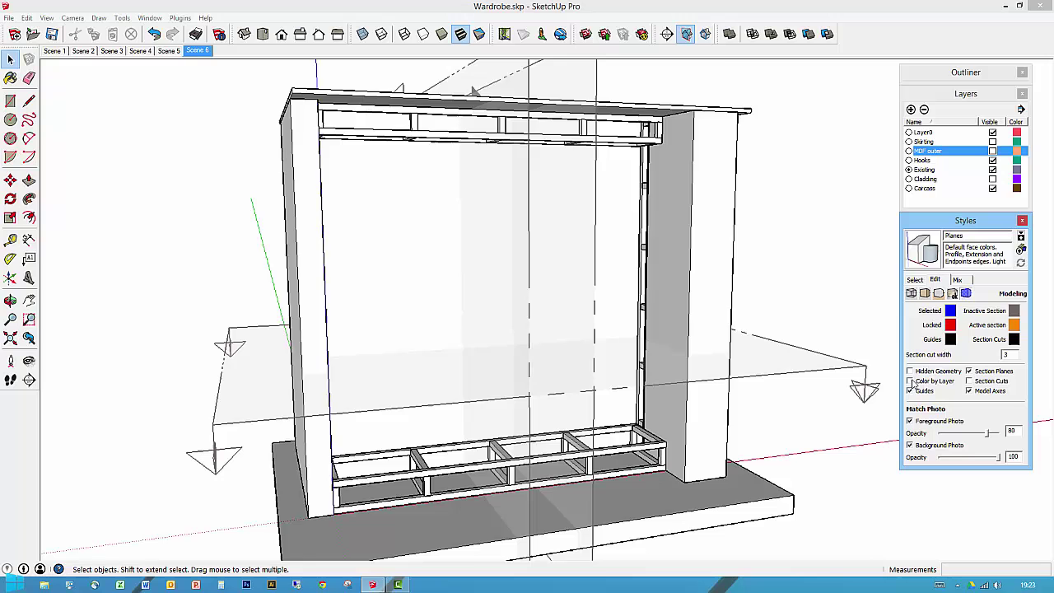
left_click(910, 381)
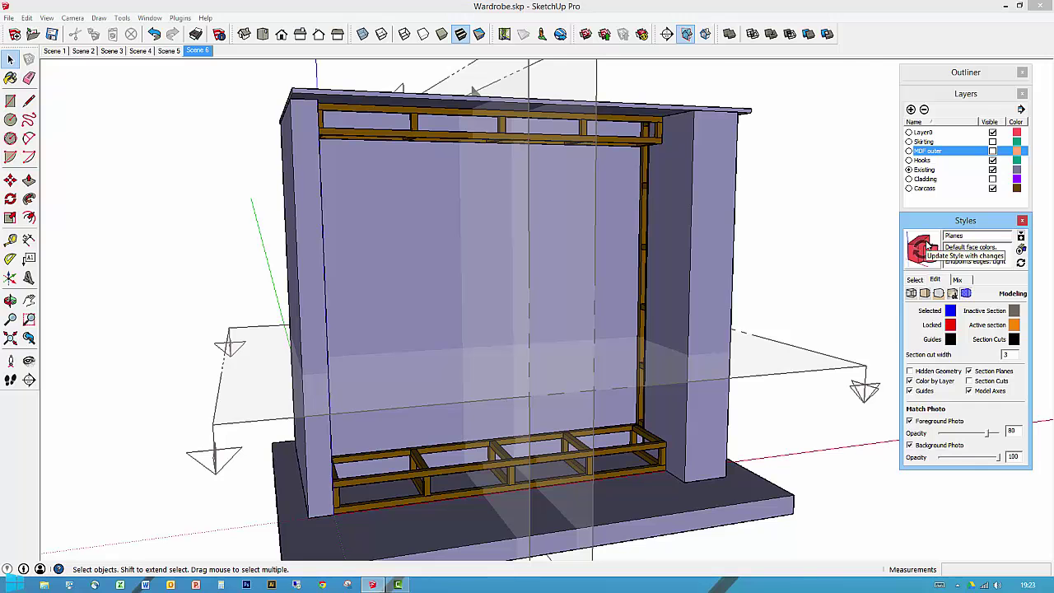
left_click(909, 381)
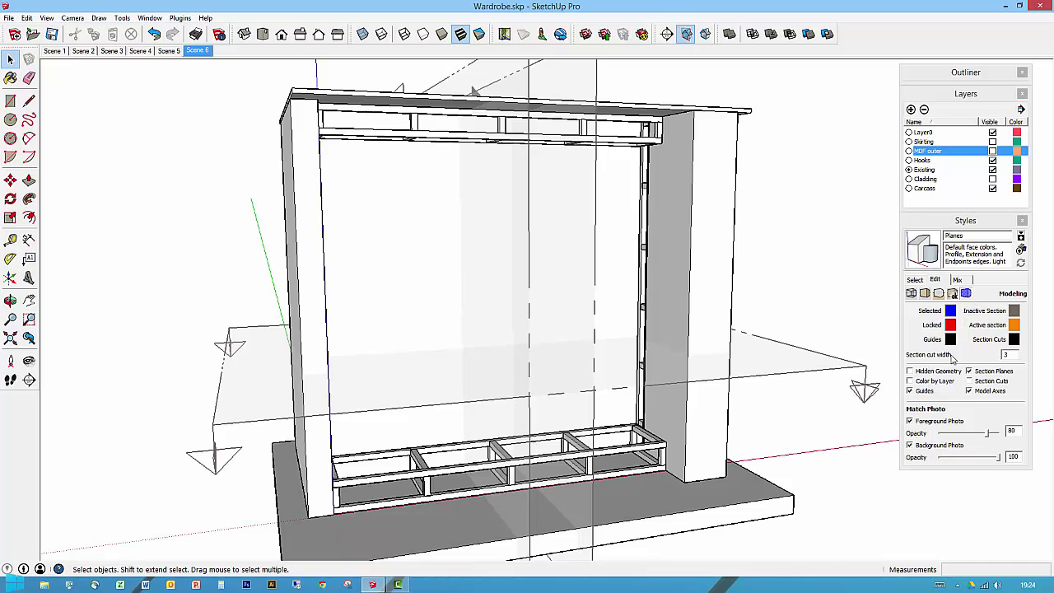
- In the edge settings, try Endpoints, Extension and Depth cue, leaving all three off
left_click(911, 293)
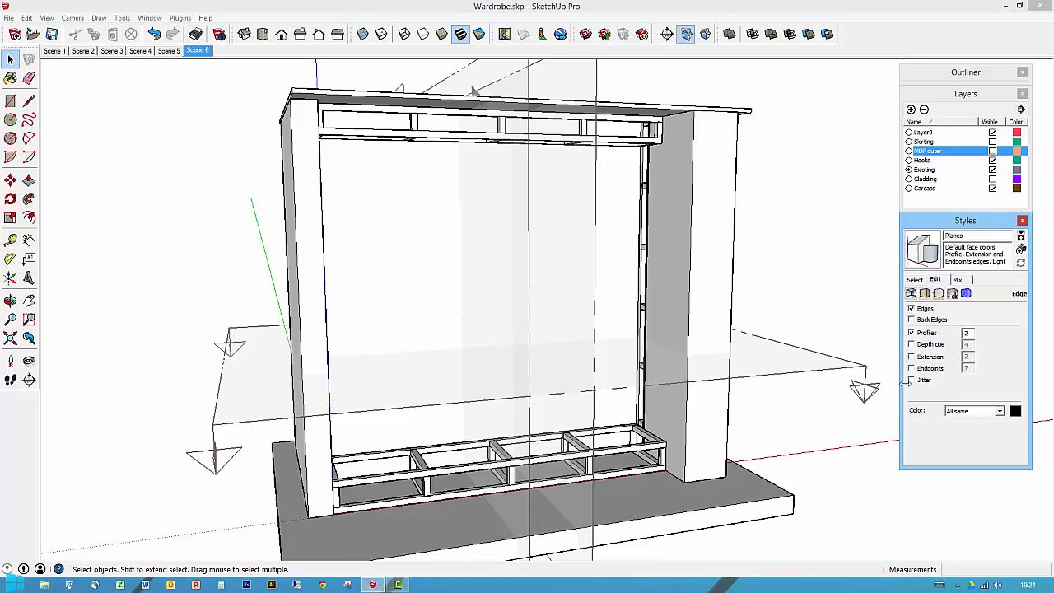
left_click(911, 369)
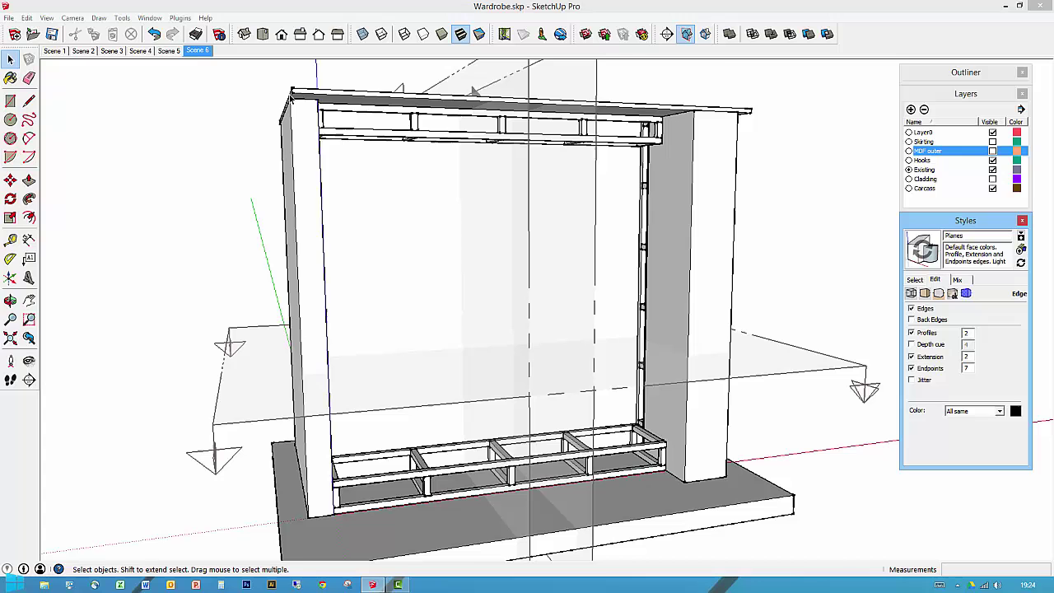
left_click(911, 368)
left_click(911, 357)
left_click(911, 344)
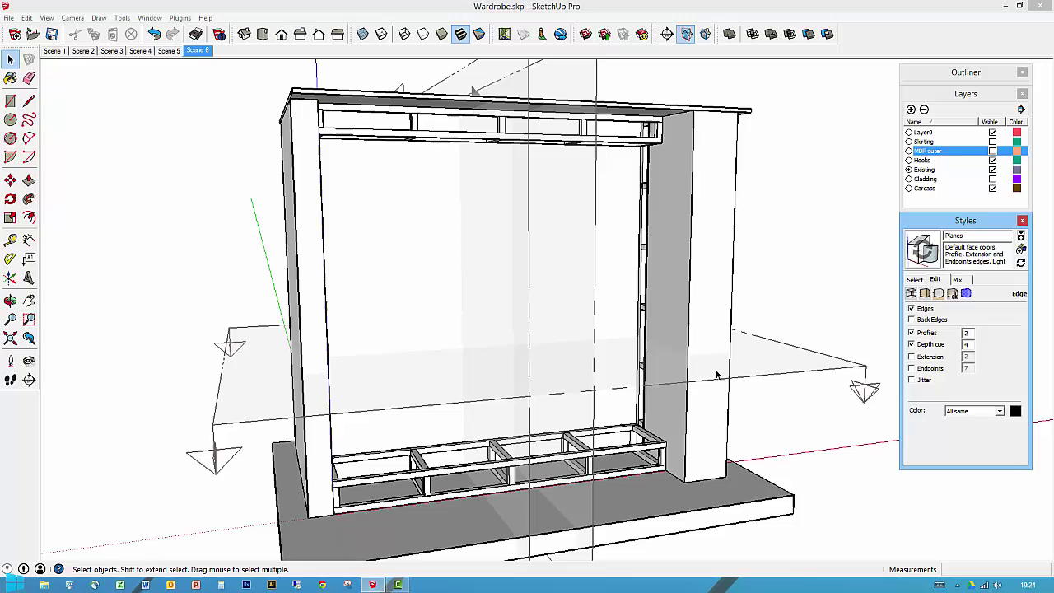
left_click(911, 344)
- Toggle Profiles and Edges off and on, ending with both turned on
left_click(911, 334)
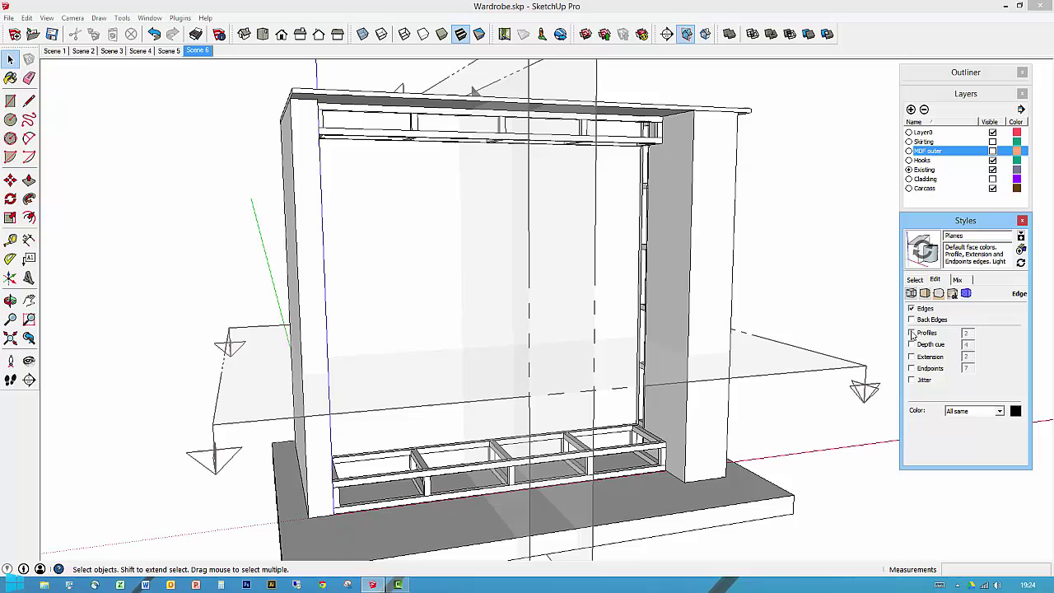
left_click(911, 333)
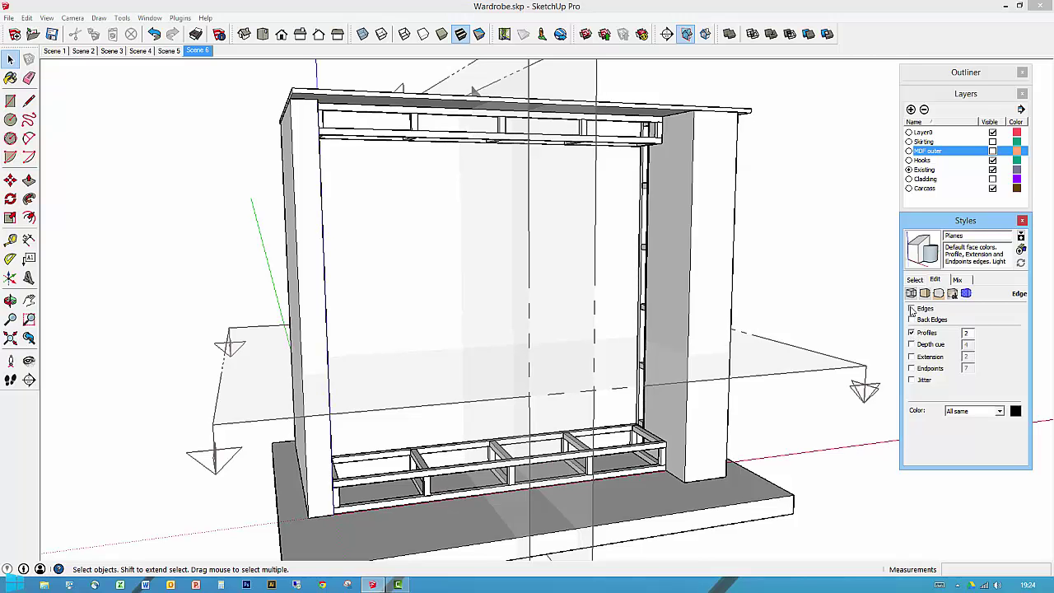
left_click(911, 309)
left_click(911, 332)
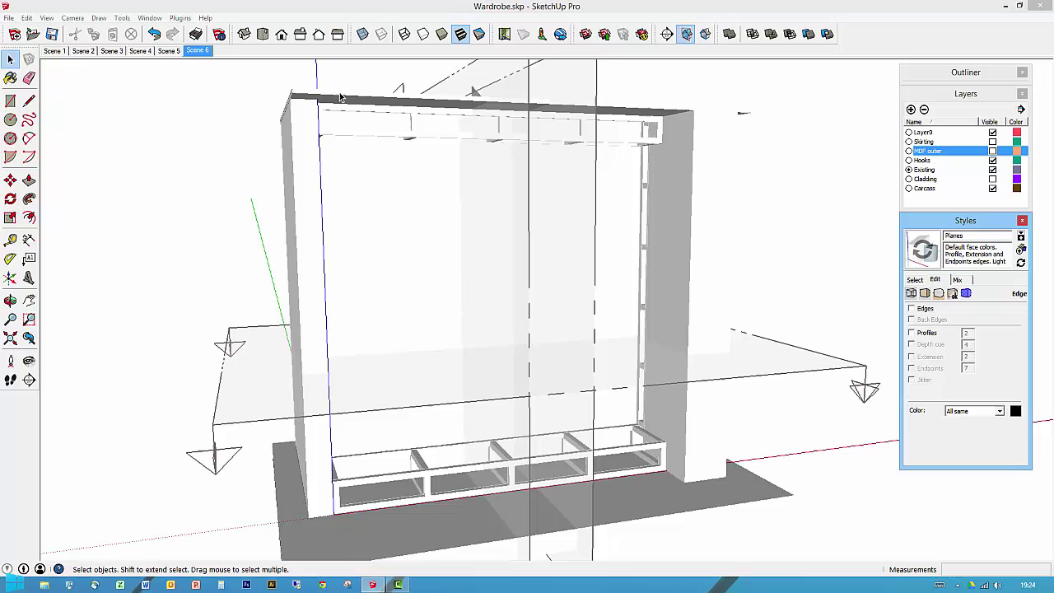
left_click(911, 309)
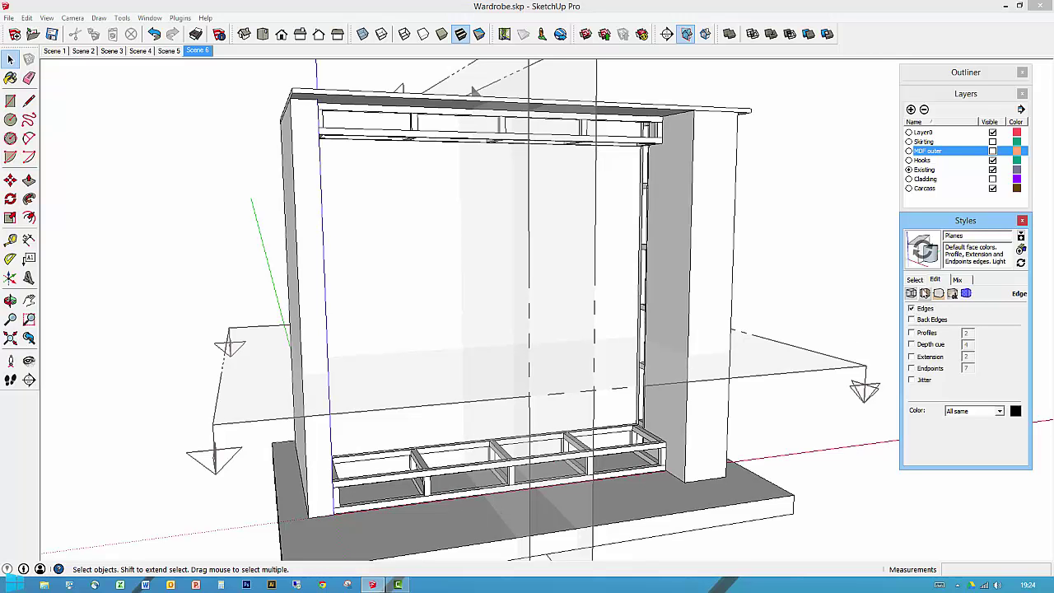
left_click(911, 333)
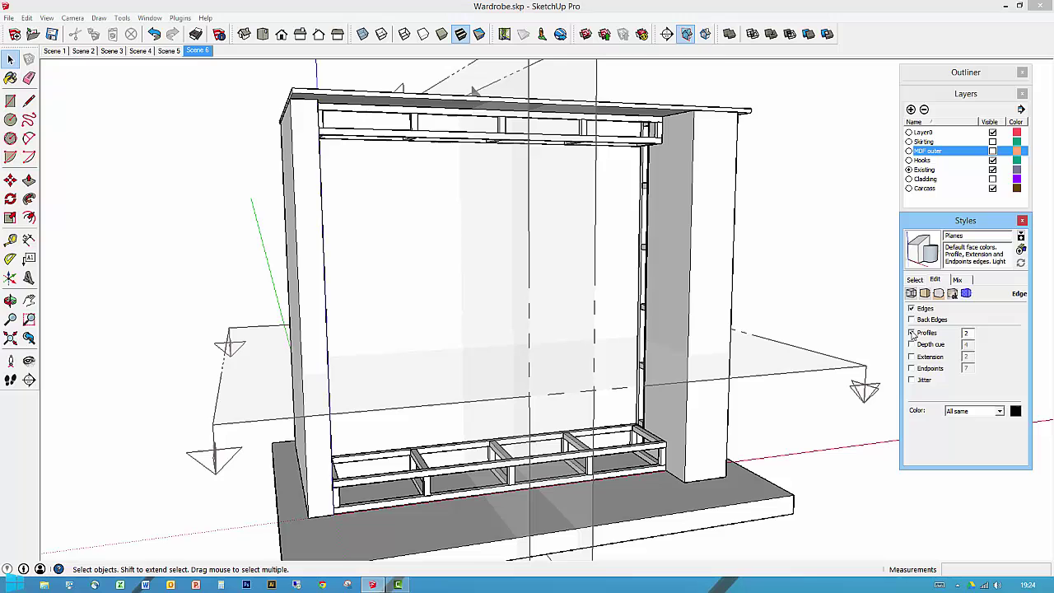
- Cycle faces through Wireframe, Hidden Line, Shaded, Textured and Monochrome, settling on Shaded with Textures
left_click(924, 294)
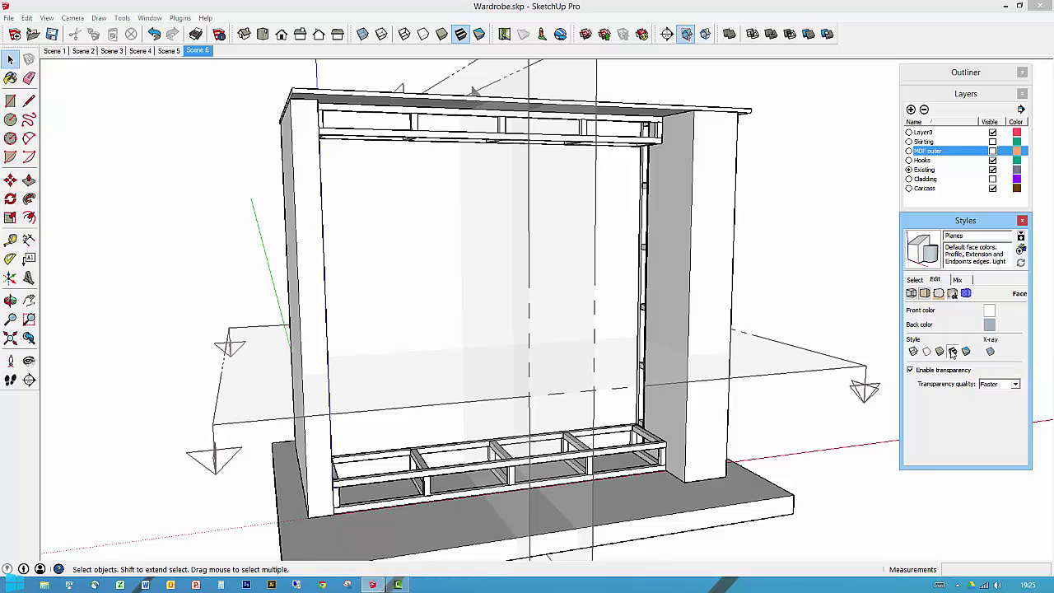
left_click(914, 353)
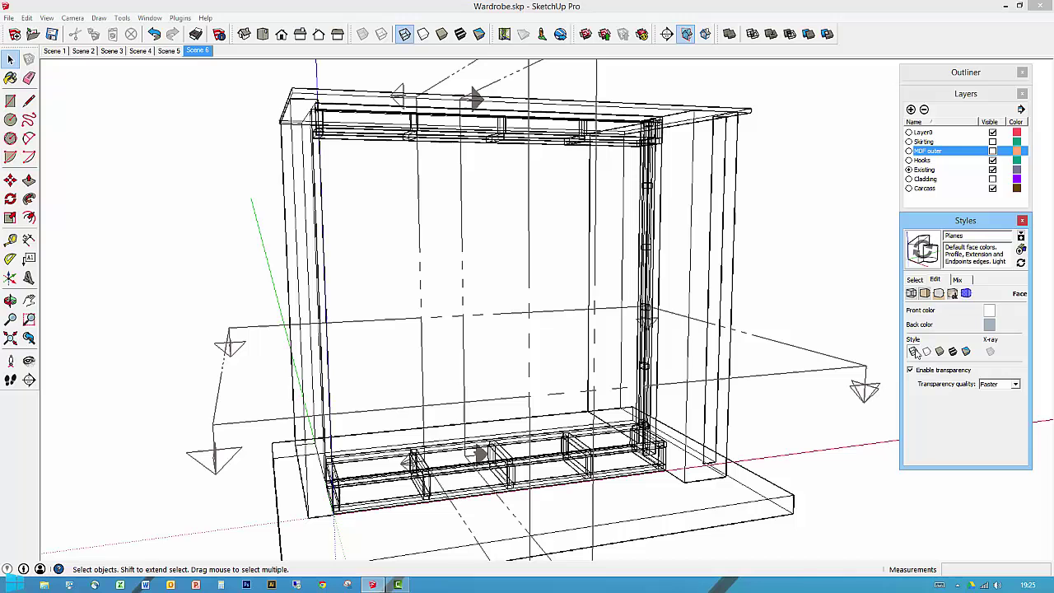
left_click(926, 351)
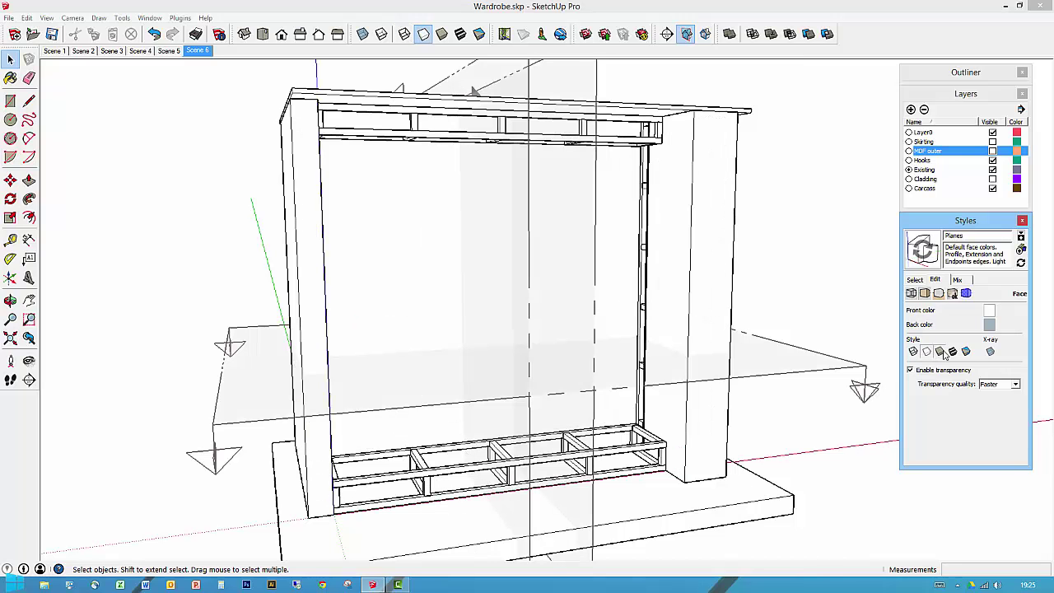
left_click(939, 351)
left_click(952, 351)
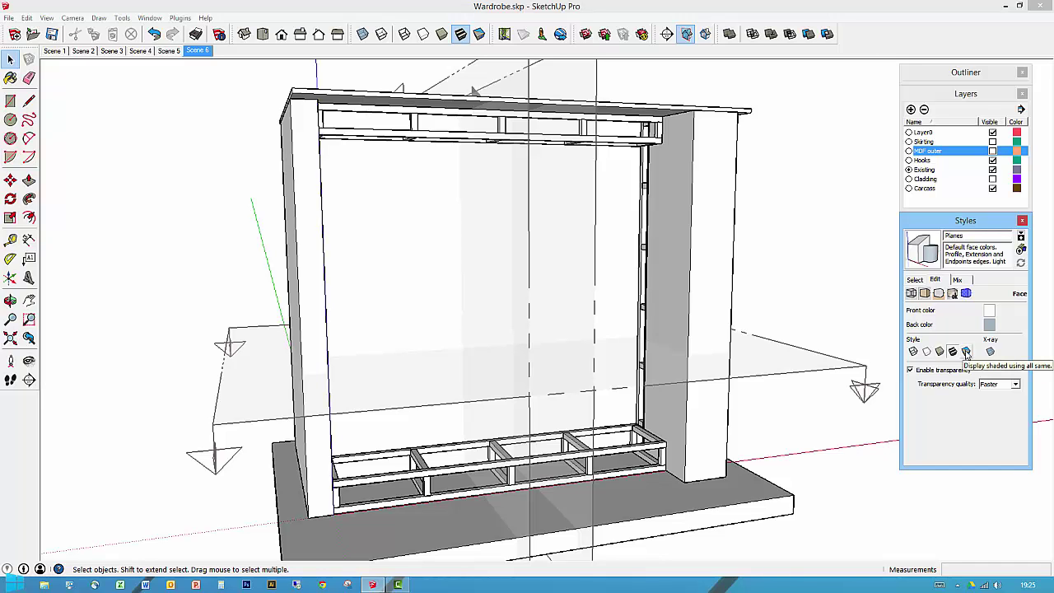
left_click(967, 352)
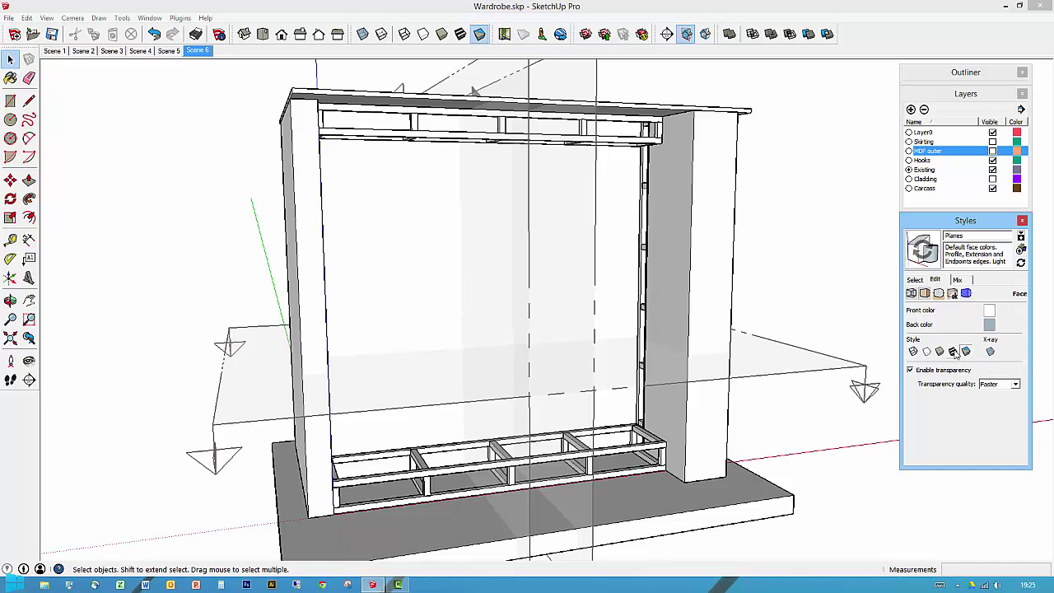
left_click(952, 351)
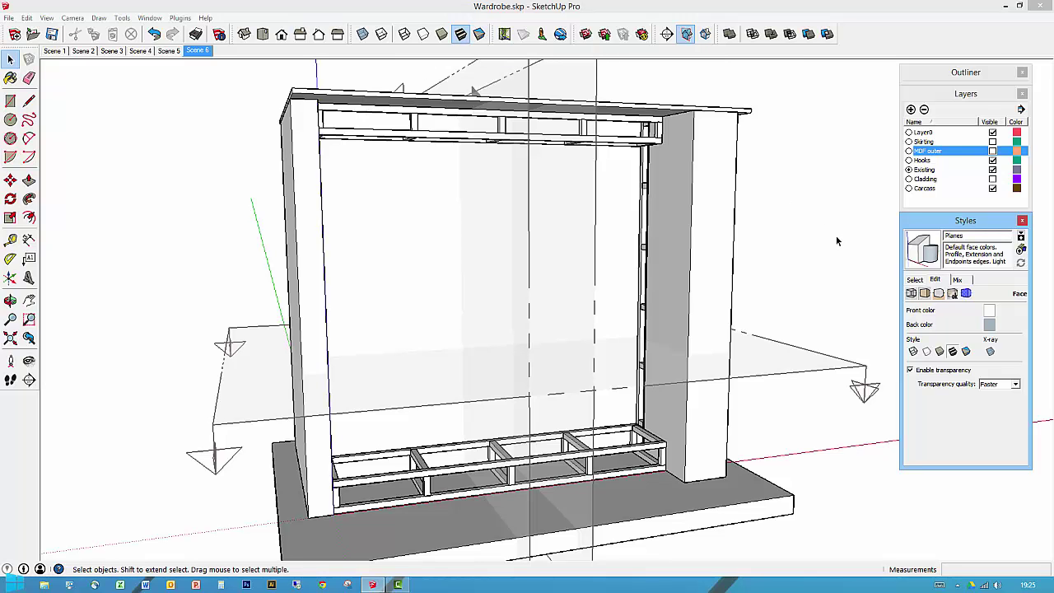
left_click(989, 350)
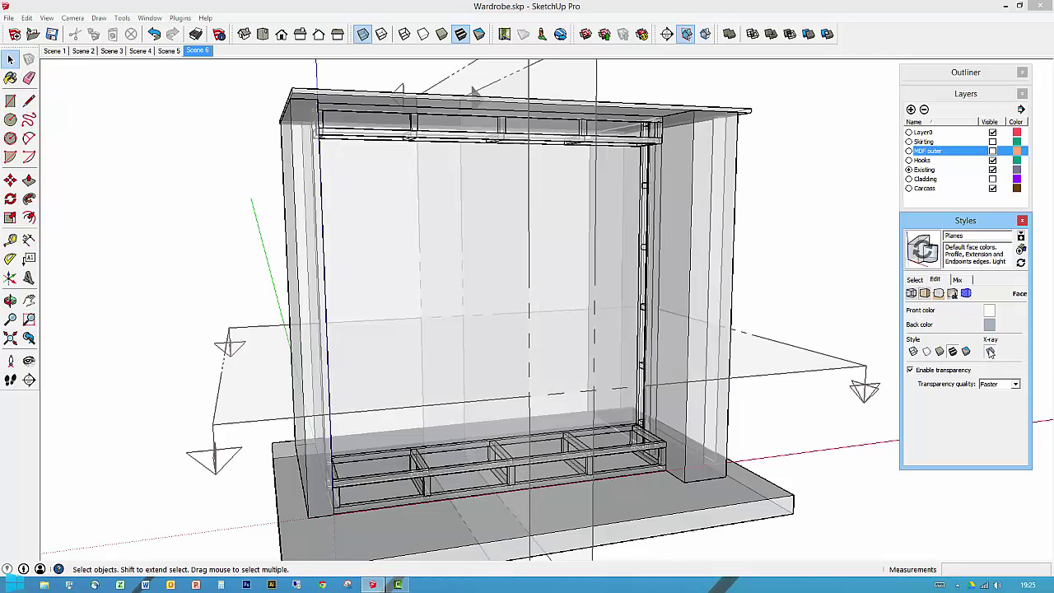
left_click(990, 350)
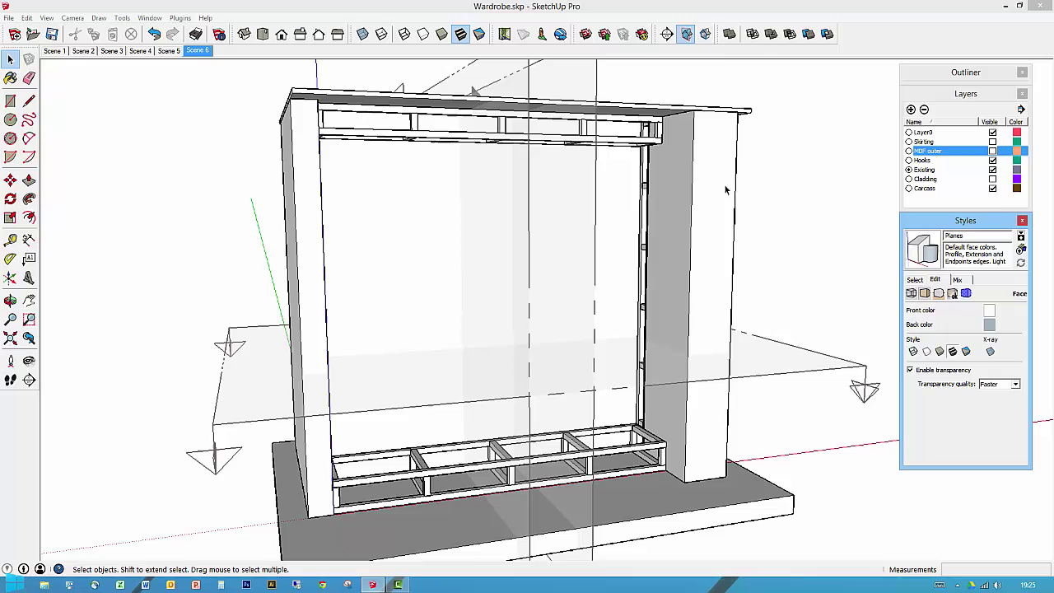